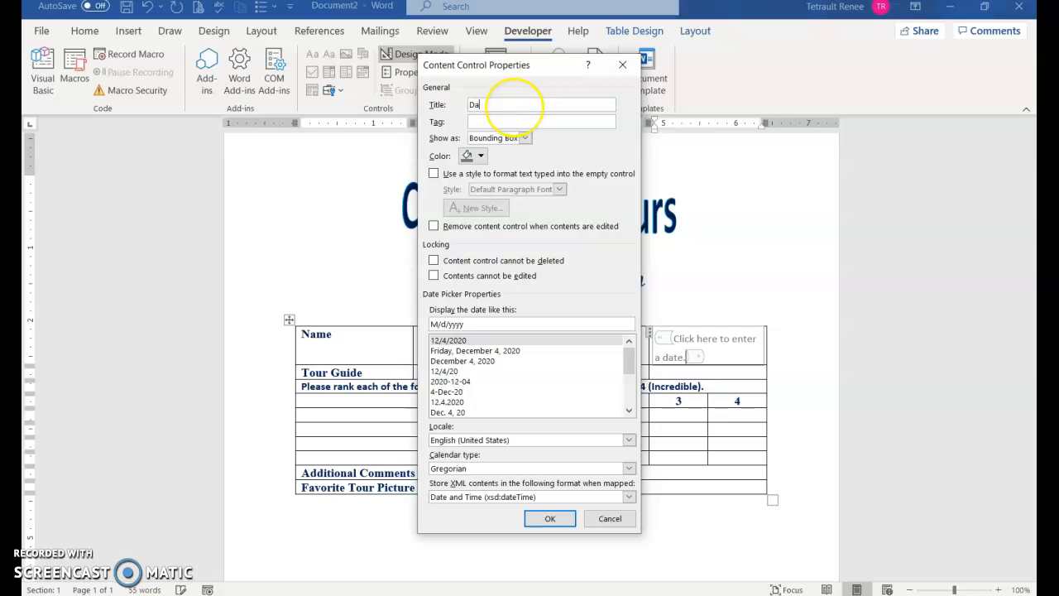
Apply the 'December 4, 2020' display format to the Tour Date picker.
click(459, 361)
click(550, 518)
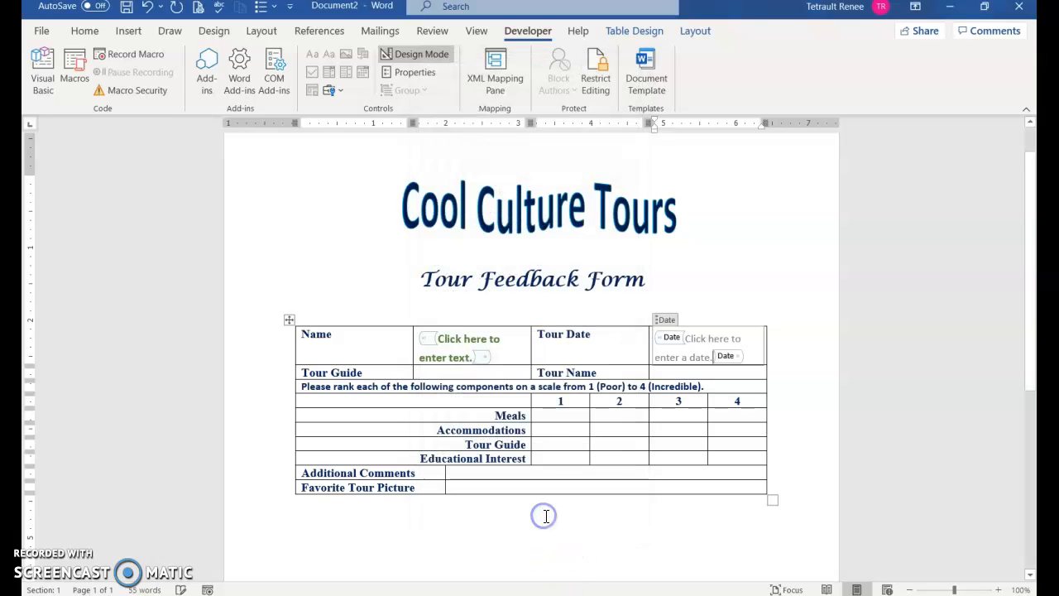
click(459, 374)
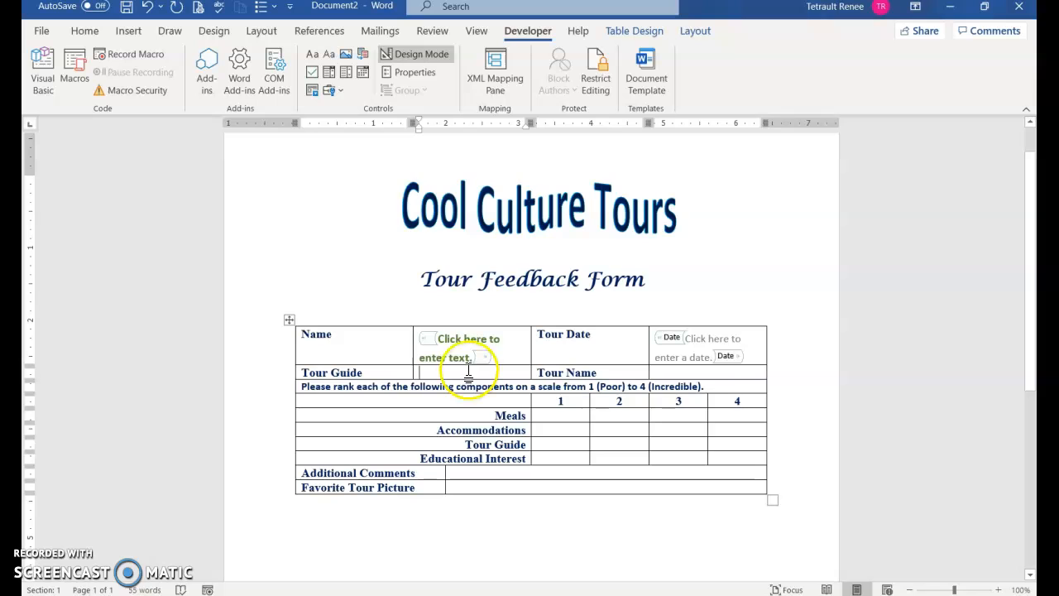
Insert a drop-down titled Tour Guide that lists the guides, moving the last guide up one place.
click(346, 73)
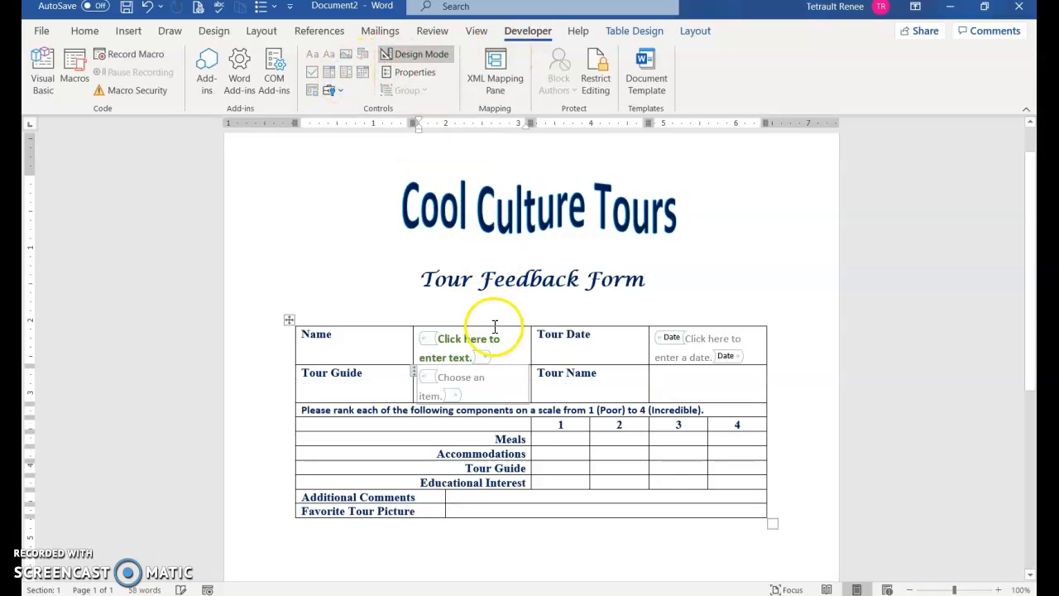
click(413, 72)
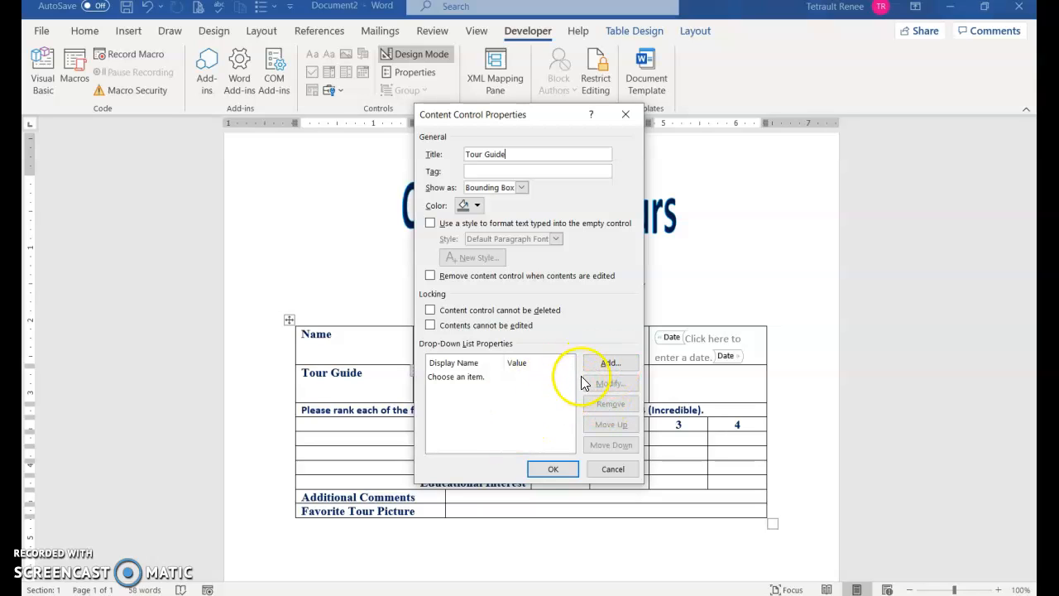
click(604, 364)
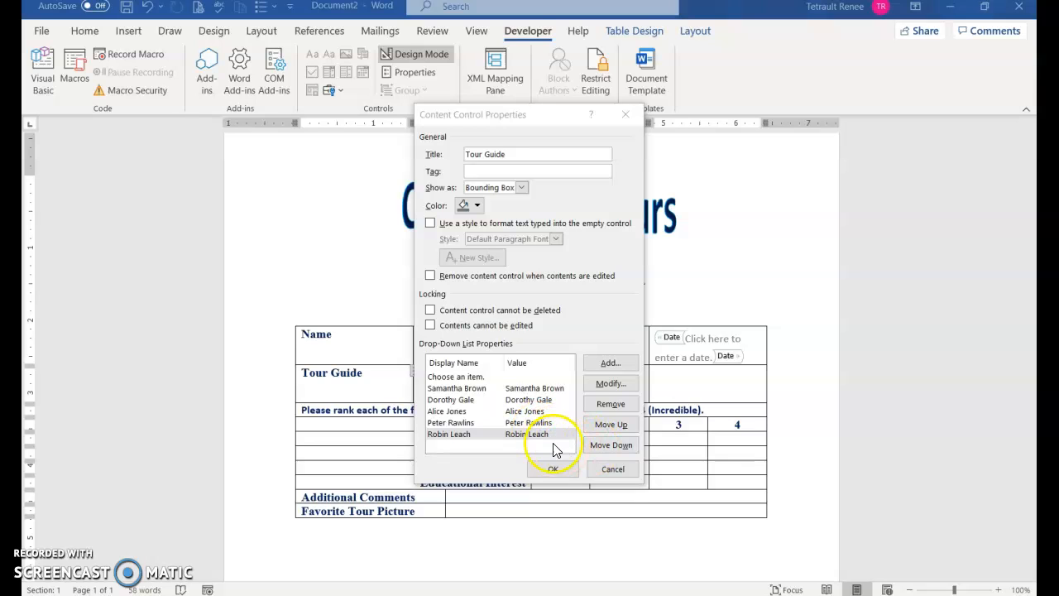
click(624, 437)
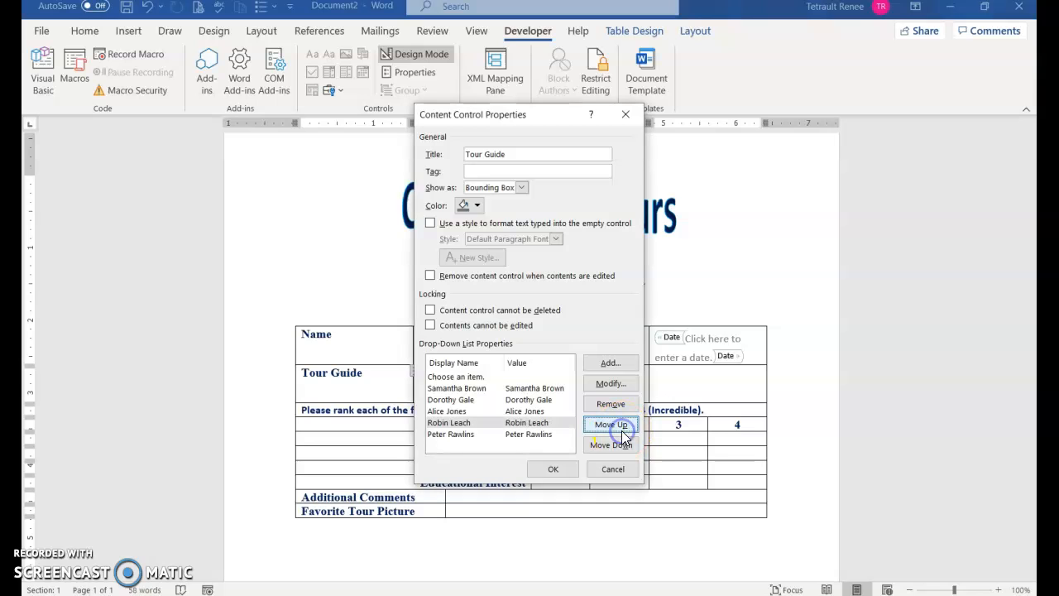
click(555, 471)
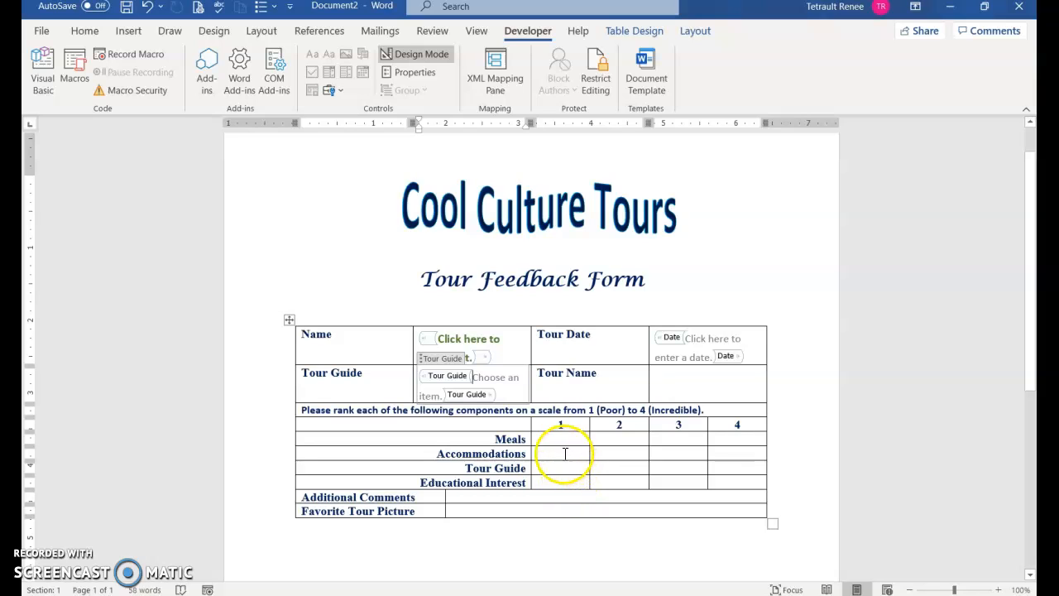
Replace the Tour Guide drop-down's placeholder with 'Choose a Guide.'.
click(450, 386)
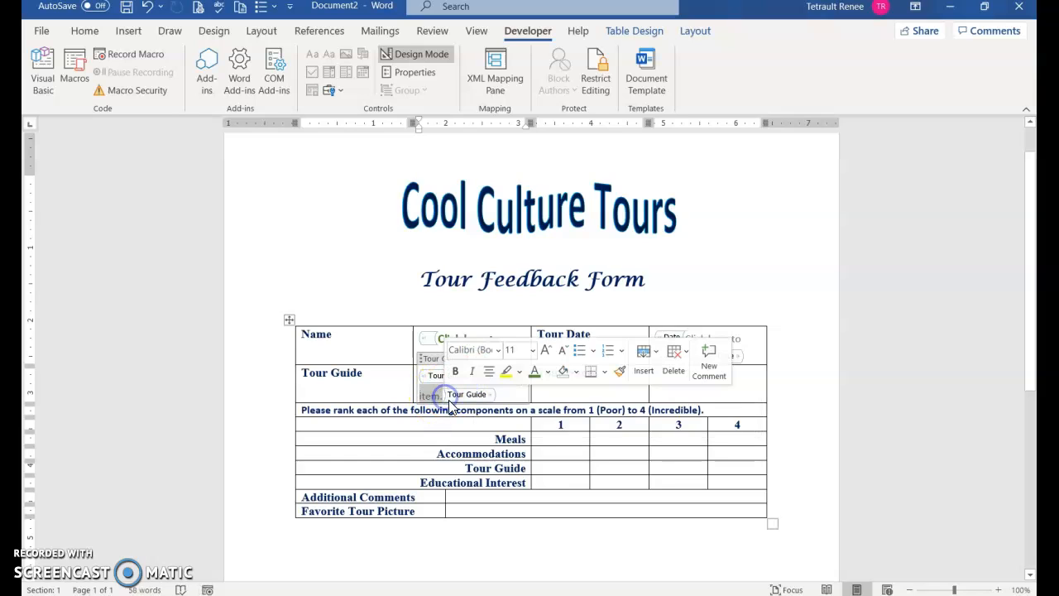
text(Choose a Guide.)
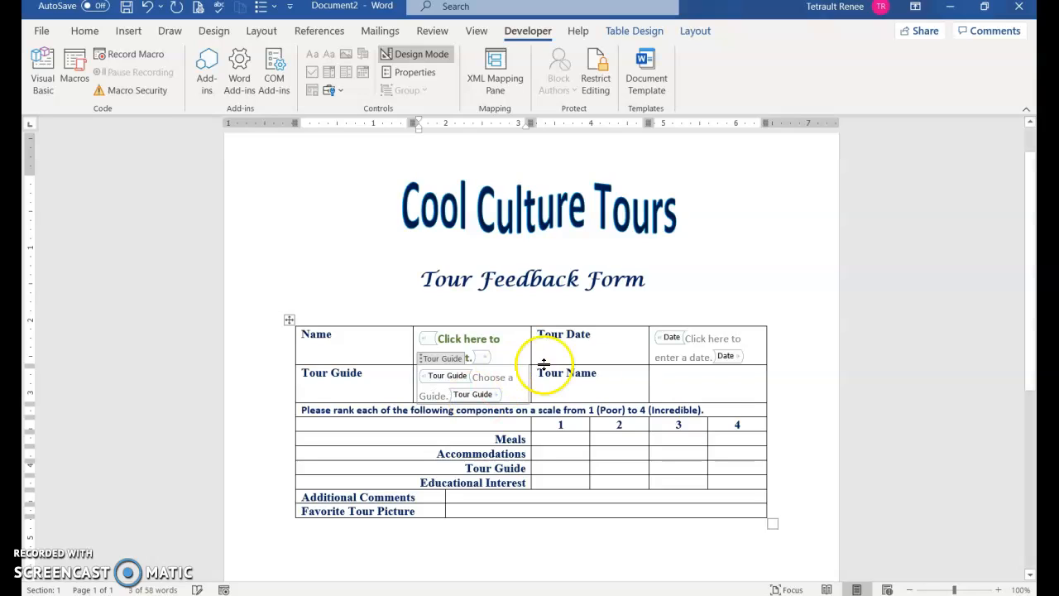
click(714, 383)
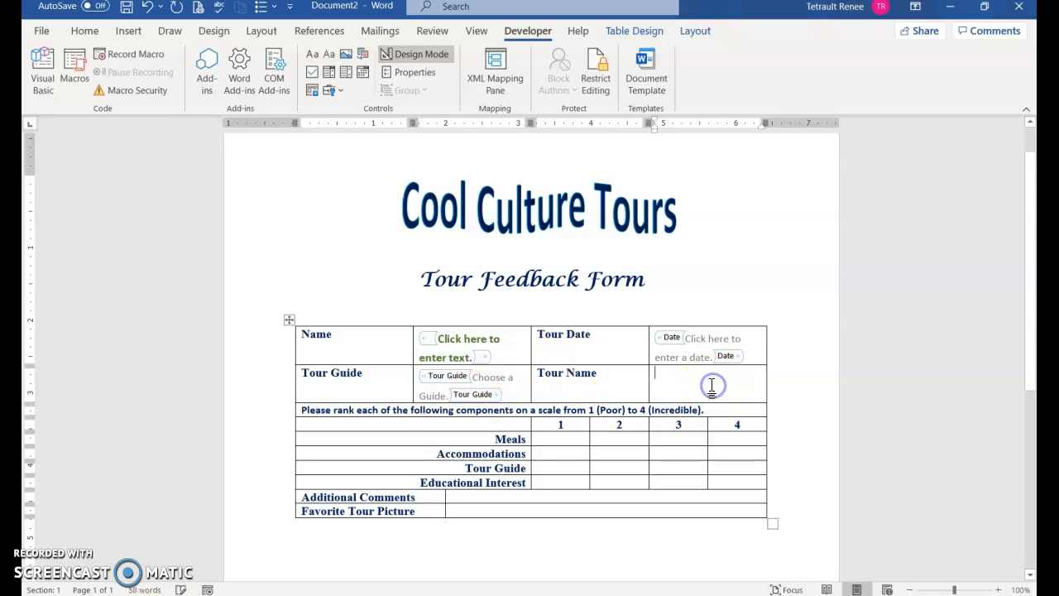
Insert a Tour Name drop-down with four tours in alphabetical order, Chicago Architecture and Latin American History above Medieval Art.
click(348, 74)
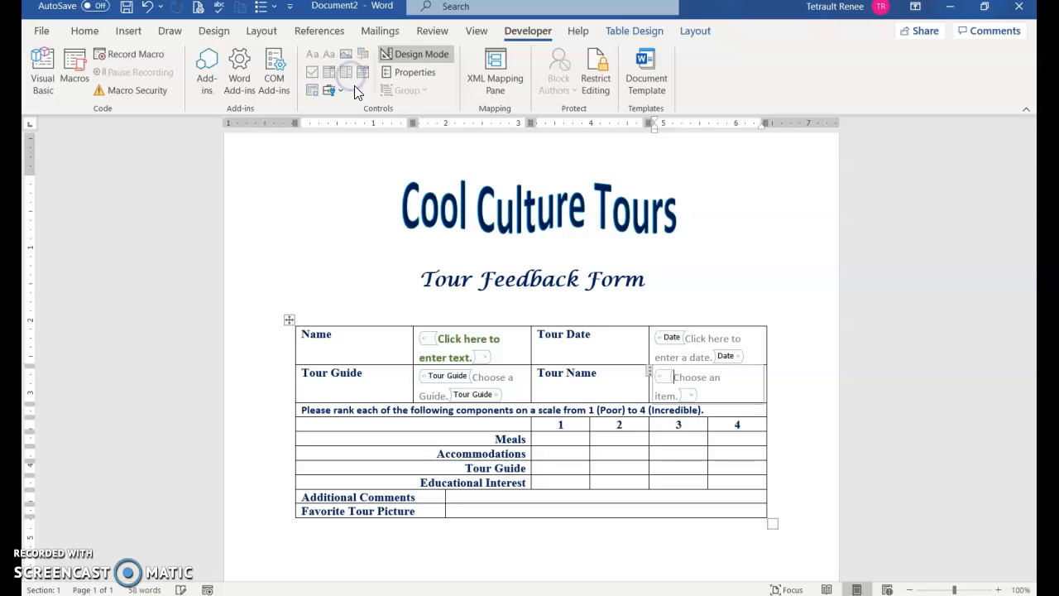
click(412, 72)
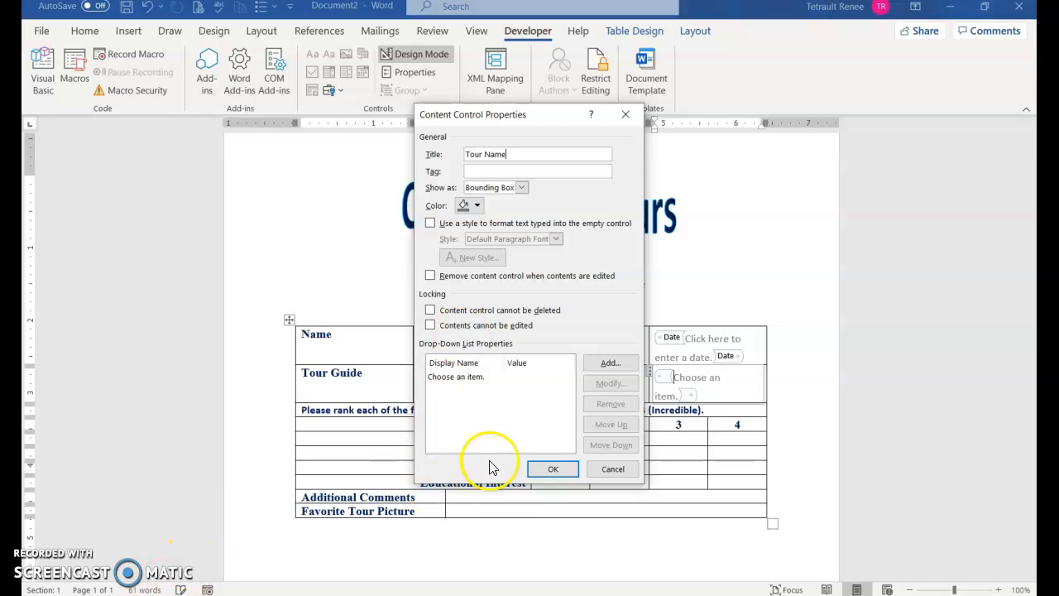
click(609, 363)
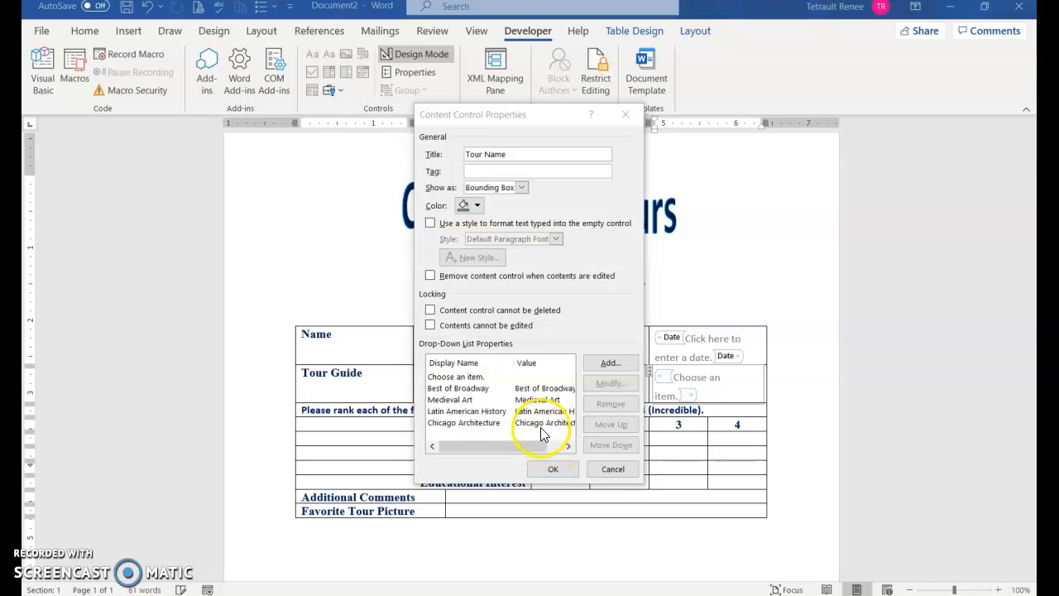
click(542, 423)
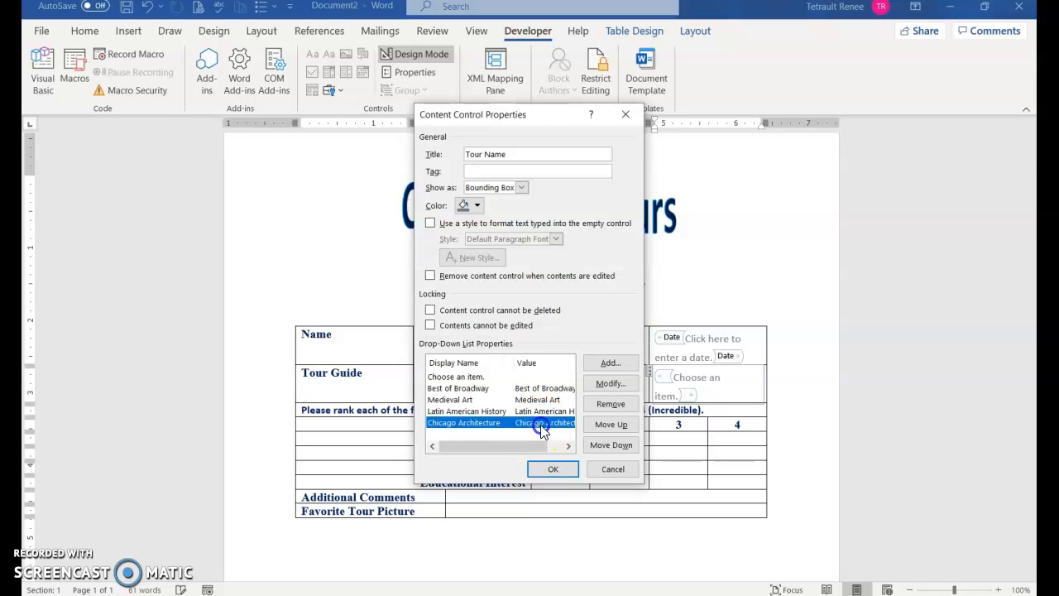
click(607, 425)
click(605, 423)
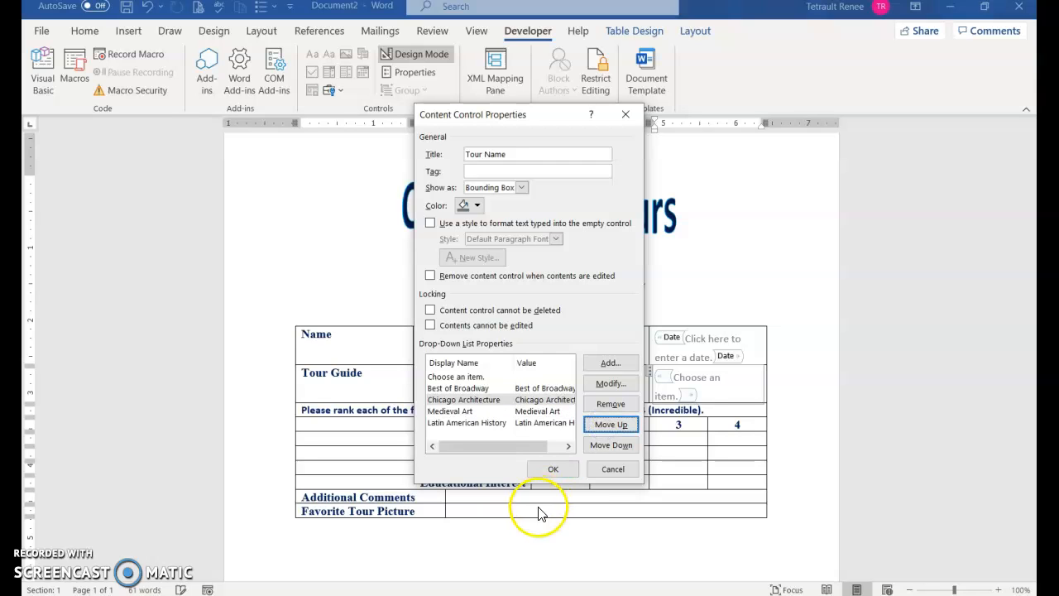
click(546, 423)
click(602, 425)
click(554, 469)
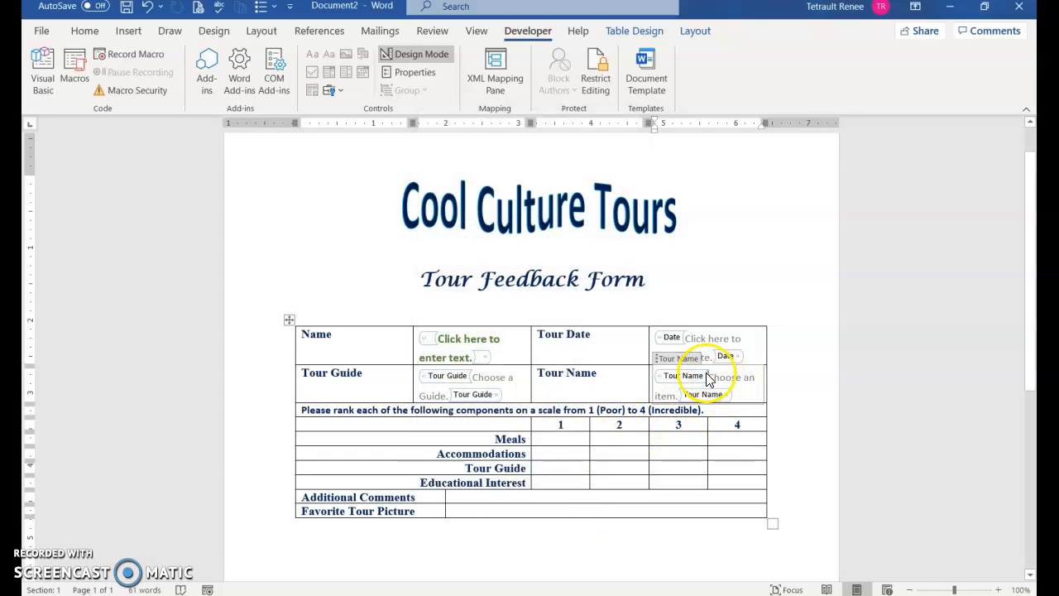
Change the Tour Name placeholder text to 'Choose a Tour Name.'.
click(709, 379)
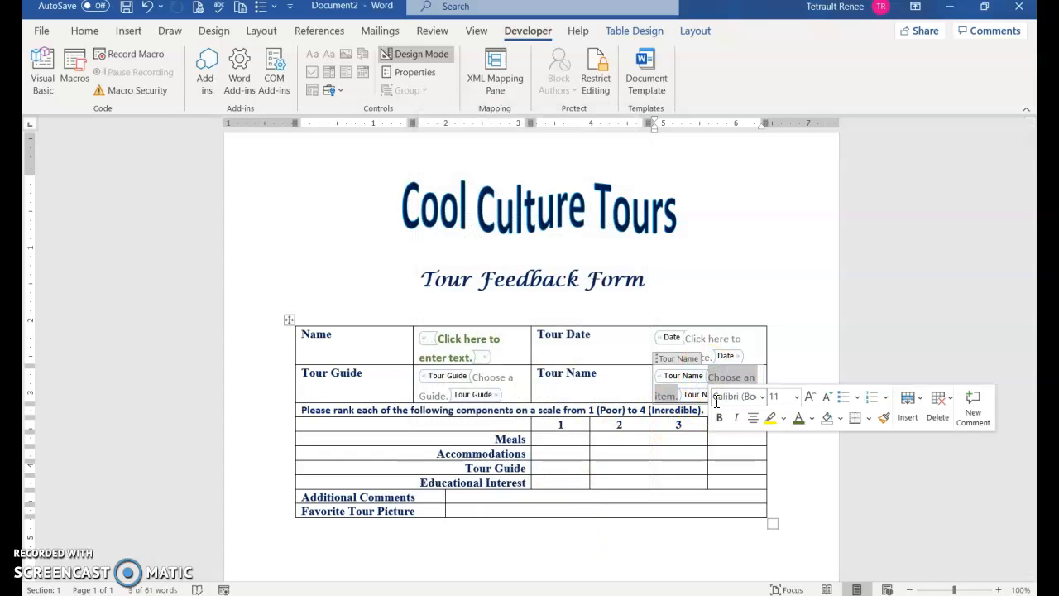
text(Ch)
key(BackSpace)
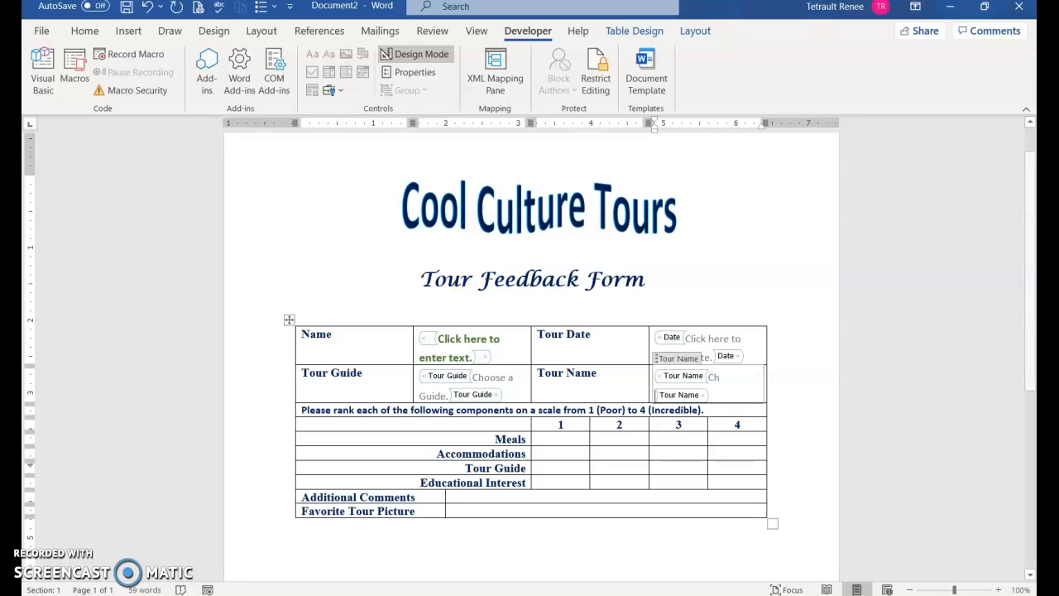
text(hoose a)
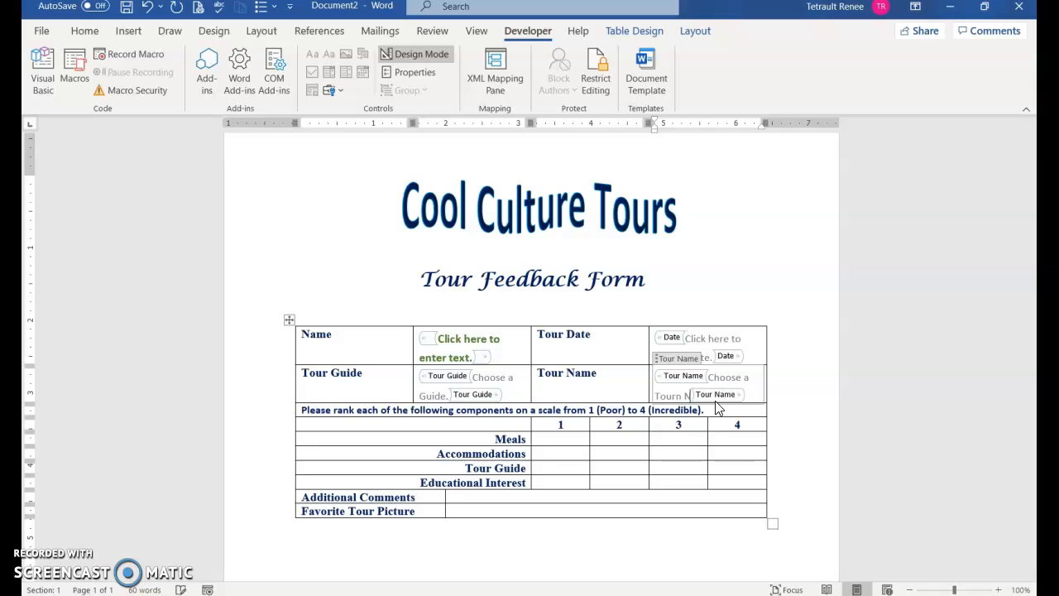
text( Tour Name.)
click(577, 443)
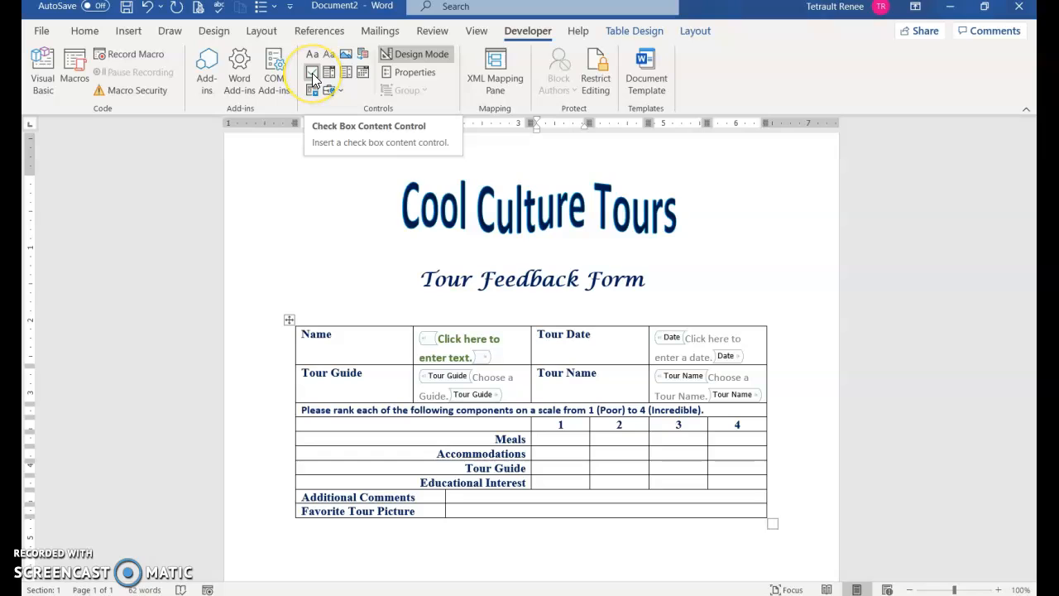
Insert a check box in the Meals rating 1 cell using Wingdings 251 (✖) as its checked symbol.
click(313, 76)
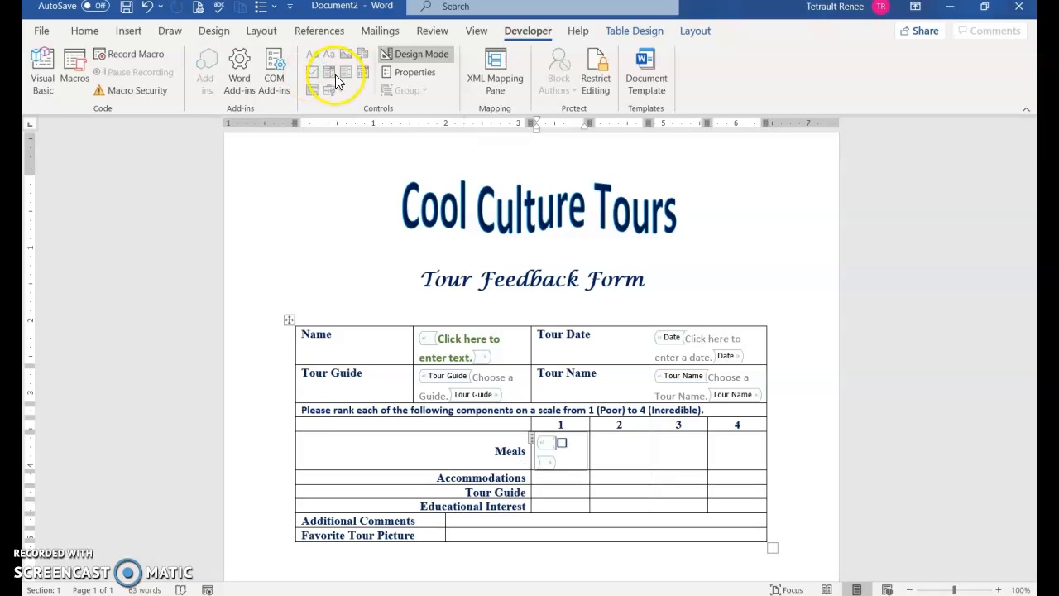
click(409, 73)
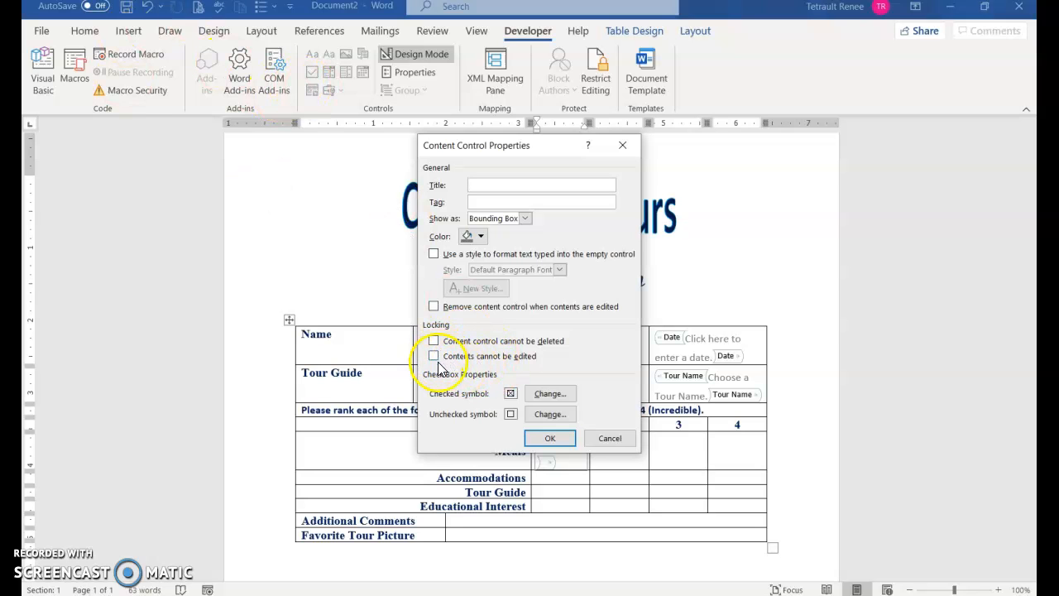
click(552, 394)
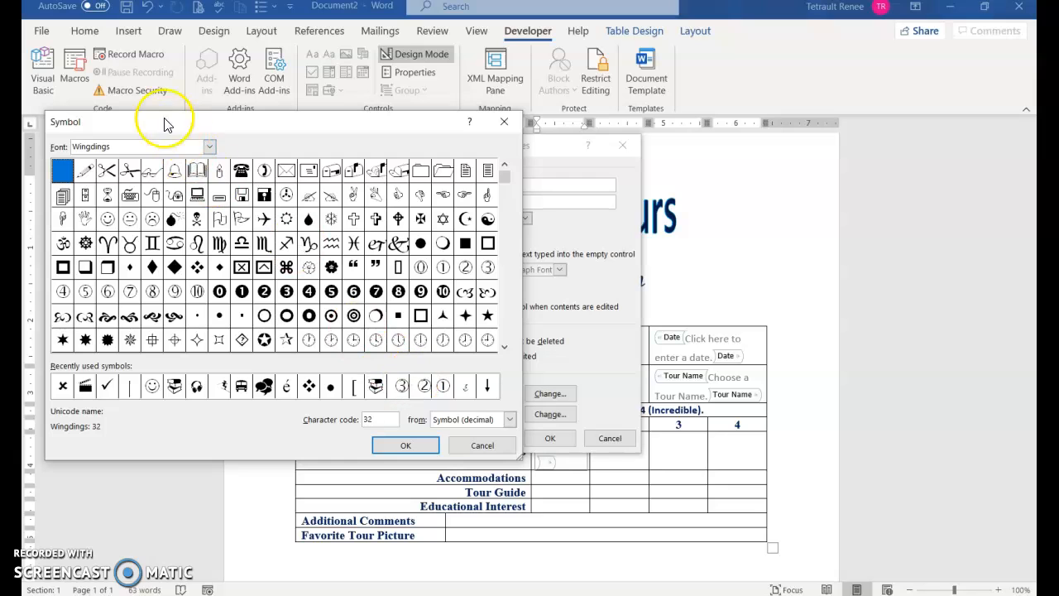
click(346, 422)
text(251)
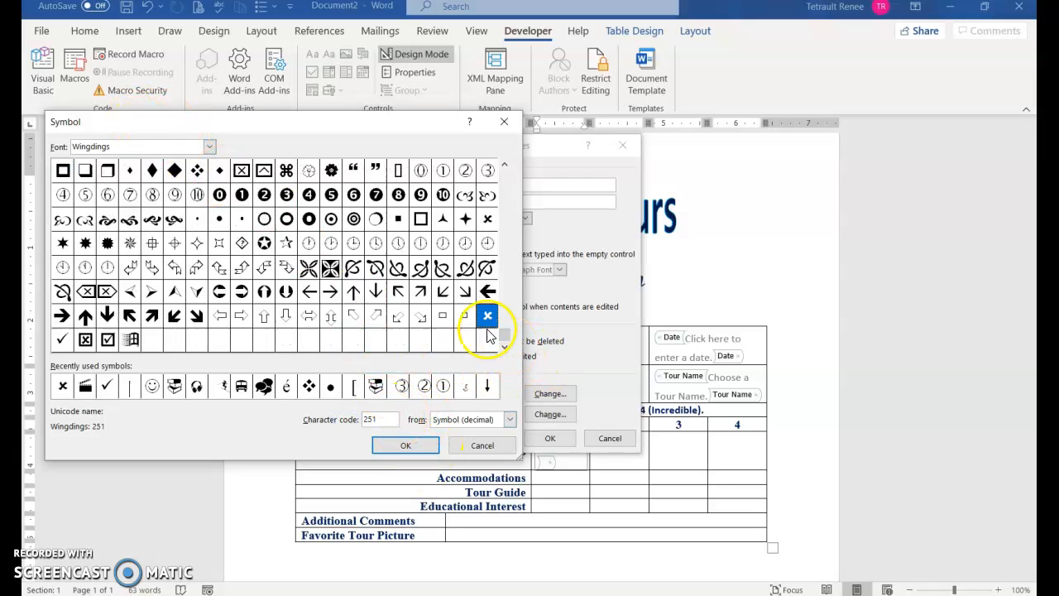
click(416, 445)
click(566, 439)
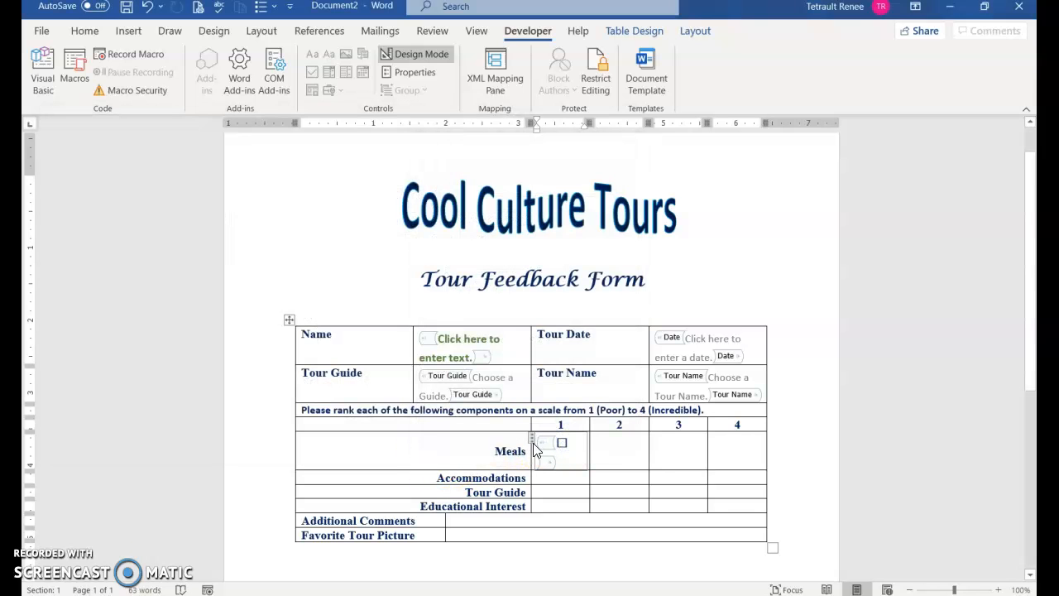
click(532, 442)
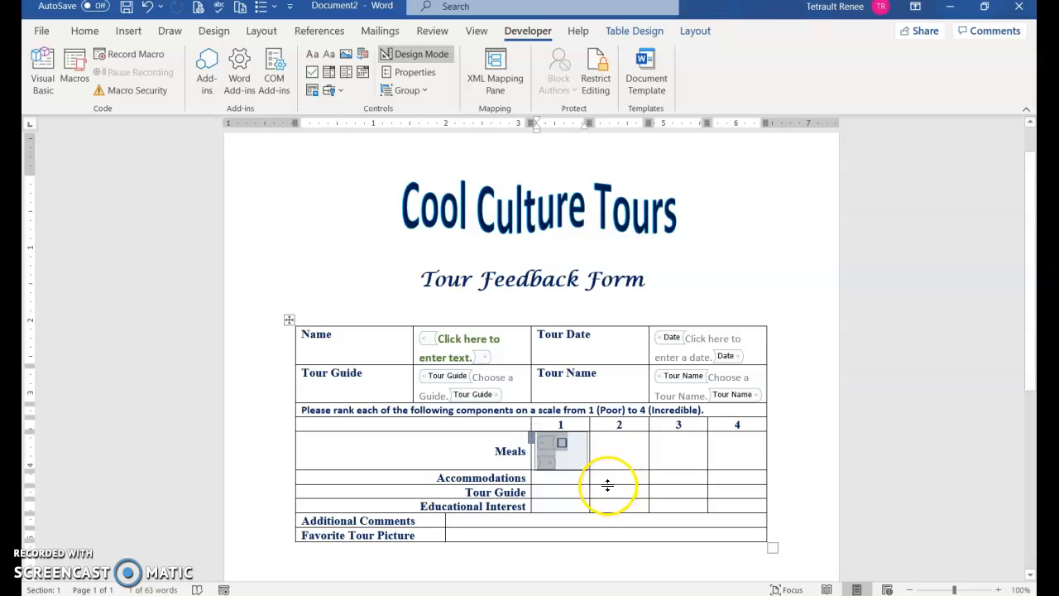
Paste check boxes into the remaining three Meals rating cells.
click(620, 451)
key(ctrl+v)
click(685, 451)
key(ctrl+v)
click(736, 447)
key(ctrl+v)
Paste check boxes into all four Accommodations rating cells.
click(558, 479)
key(ctrl+v)
click(622, 481)
key(ctrl+v)
click(676, 492)
key(ctrl+v)
click(749, 486)
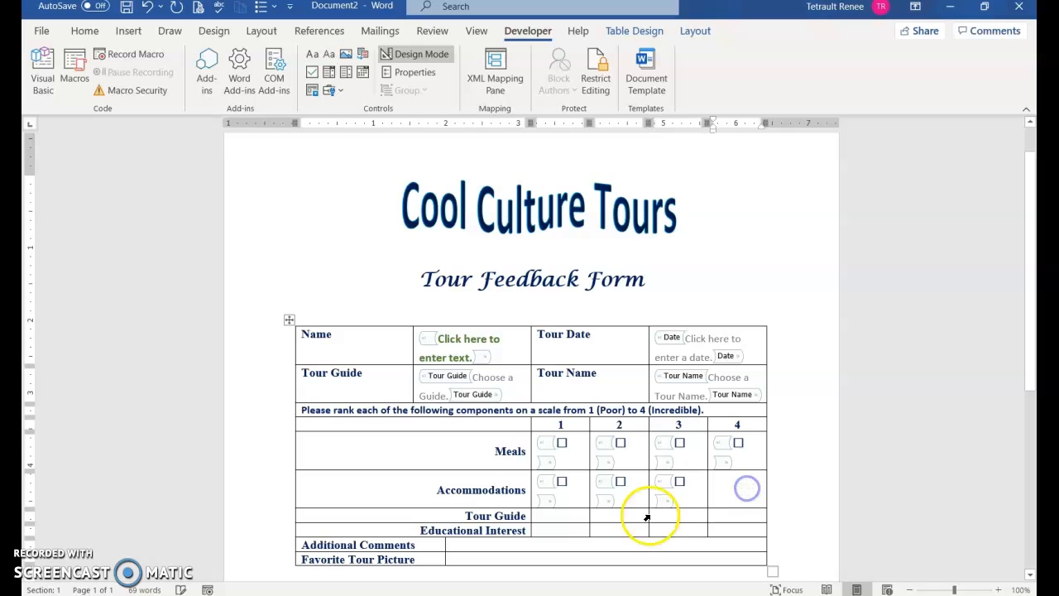
key(ctrl+v)
Paste check boxes into all four Tour Guide rating cells.
click(568, 515)
key(ctrl+v)
click(635, 524)
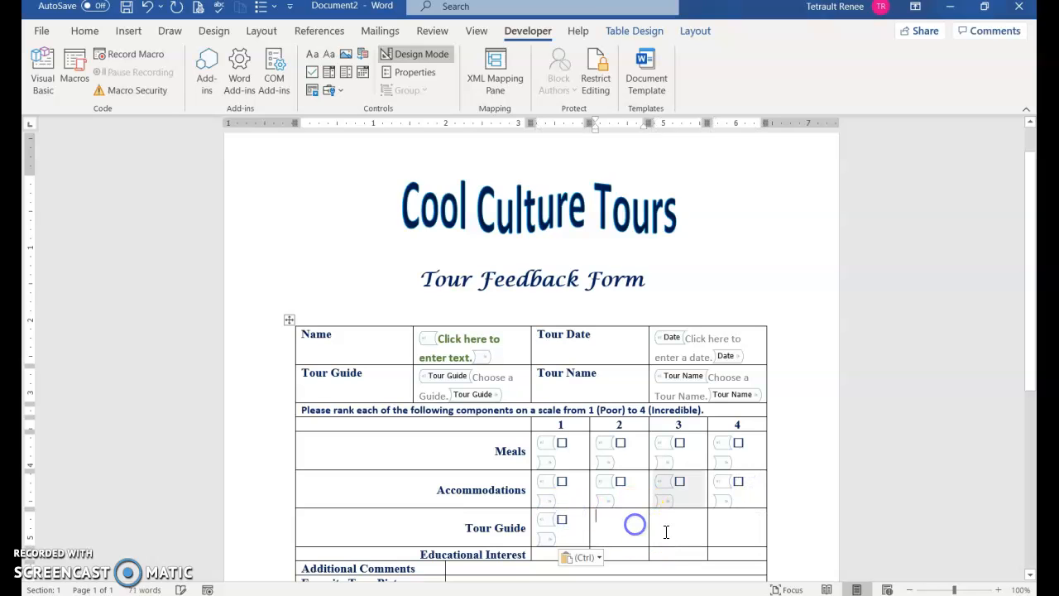
key(ctrl+v)
click(678, 537)
key(ctrl+v)
click(726, 528)
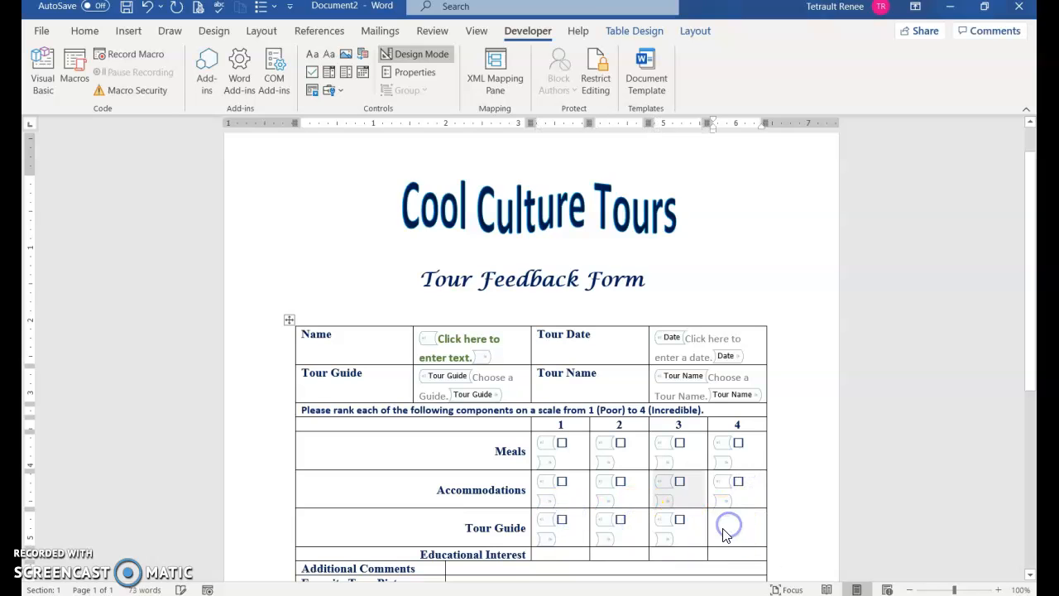
key(ctrl+v)
Paste check boxes into the Educational Interest rating cells.
scroll(726, 530, down, 3)
click(567, 449)
key(ctrl+v)
click(626, 450)
key(ctrl+v)
click(671, 461)
key(ctrl+v)
click(735, 463)
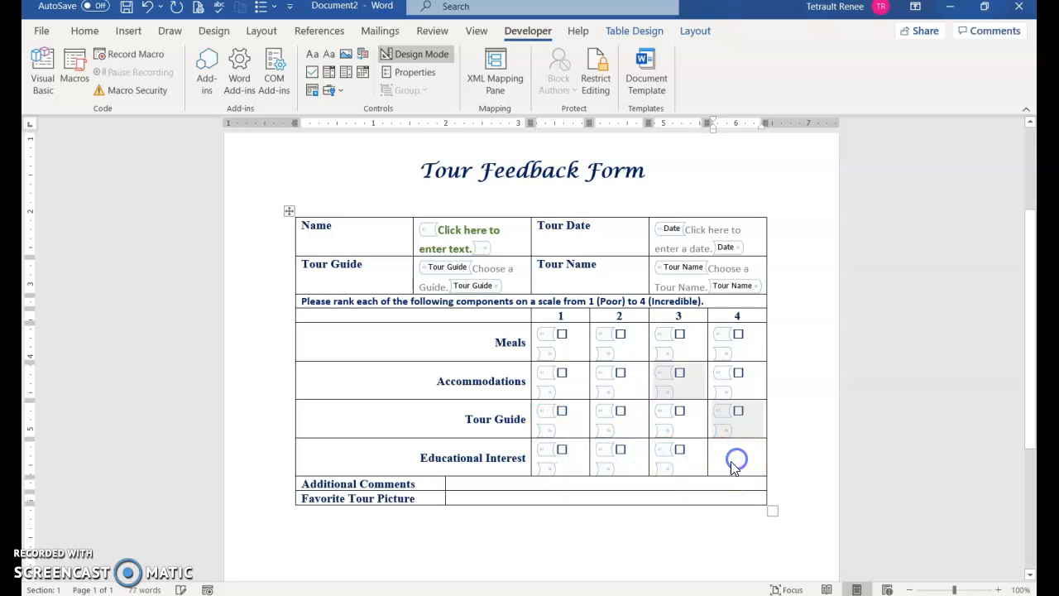
key(ctrl+v)
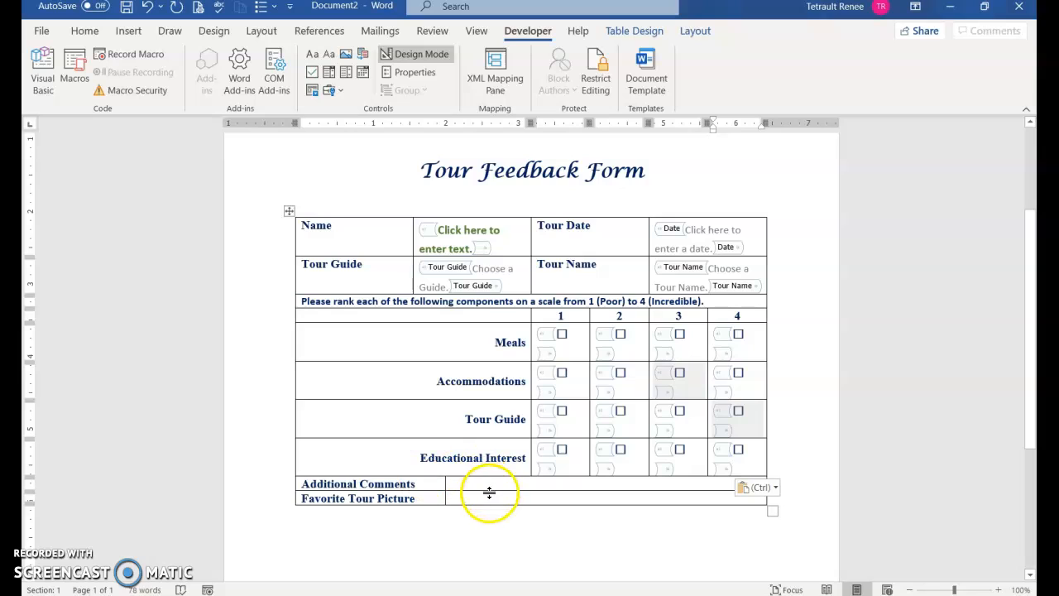
Insert a legacy Text Form Field in the Additional Comments cell.
click(474, 484)
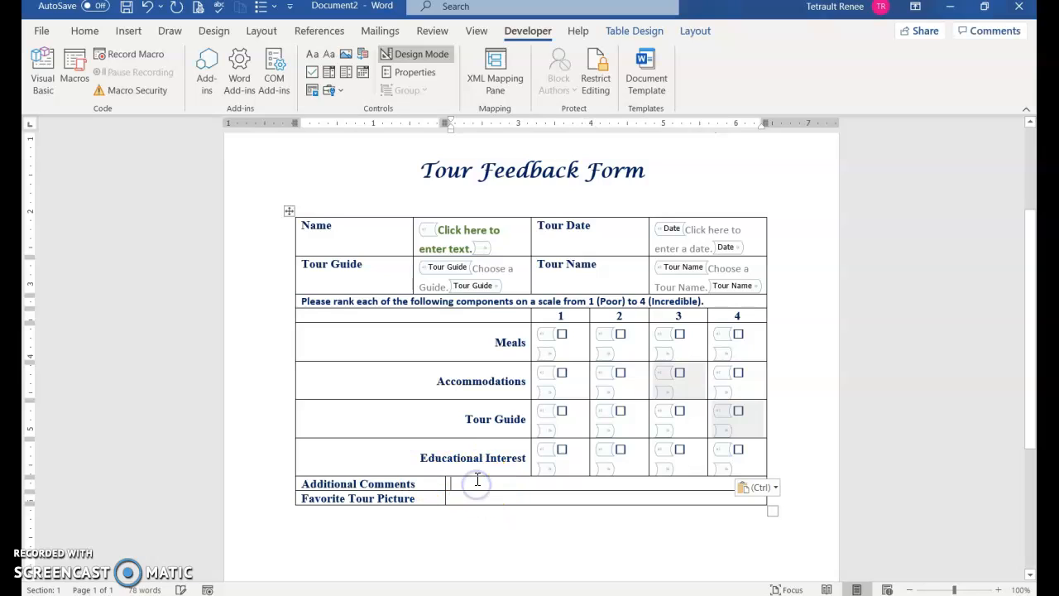
click(340, 93)
click(327, 131)
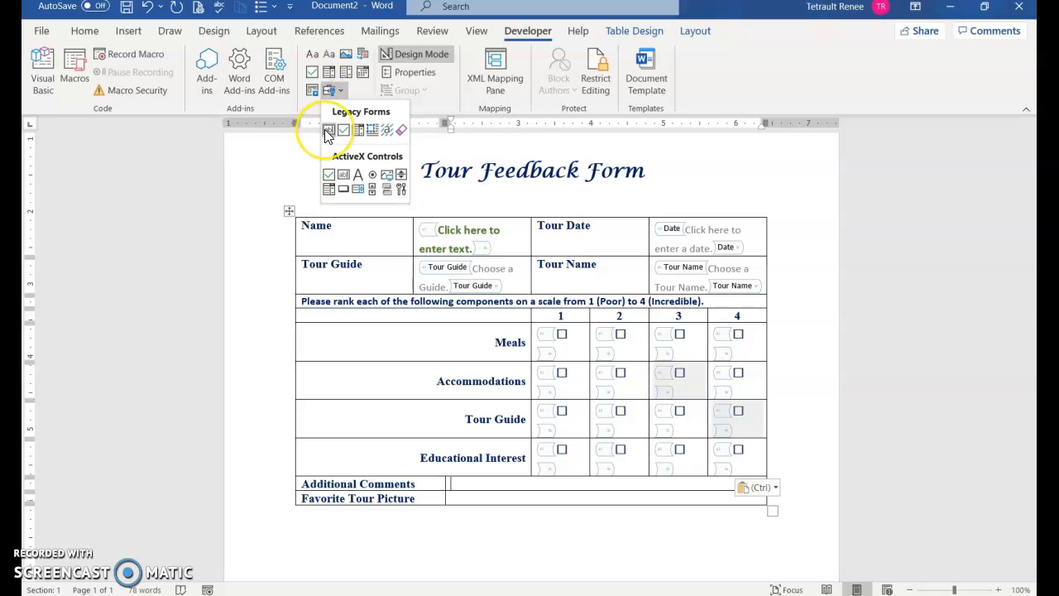
click(327, 132)
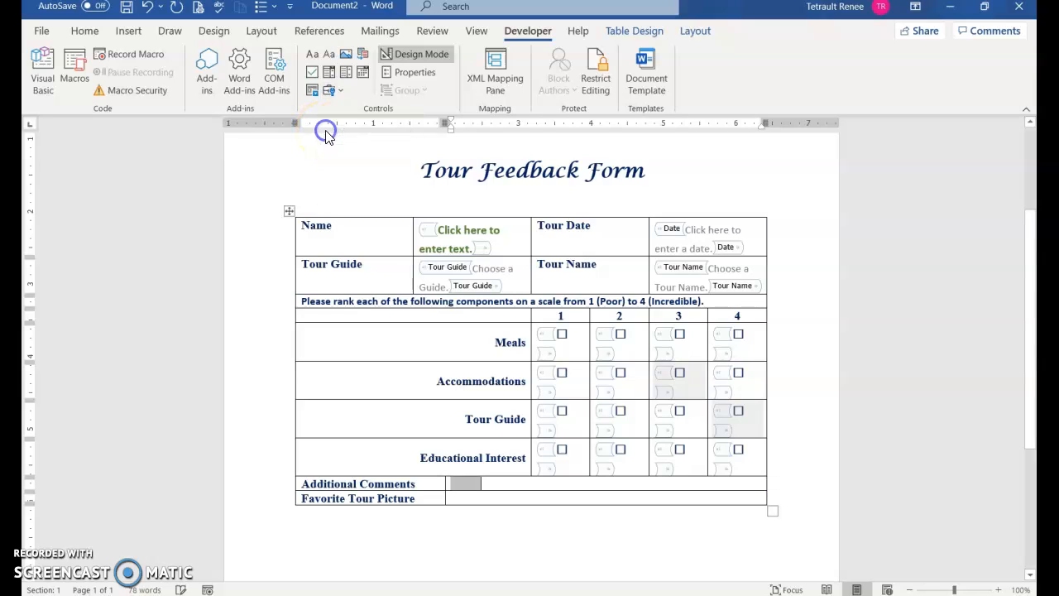
right_click(467, 484)
double_click(468, 483)
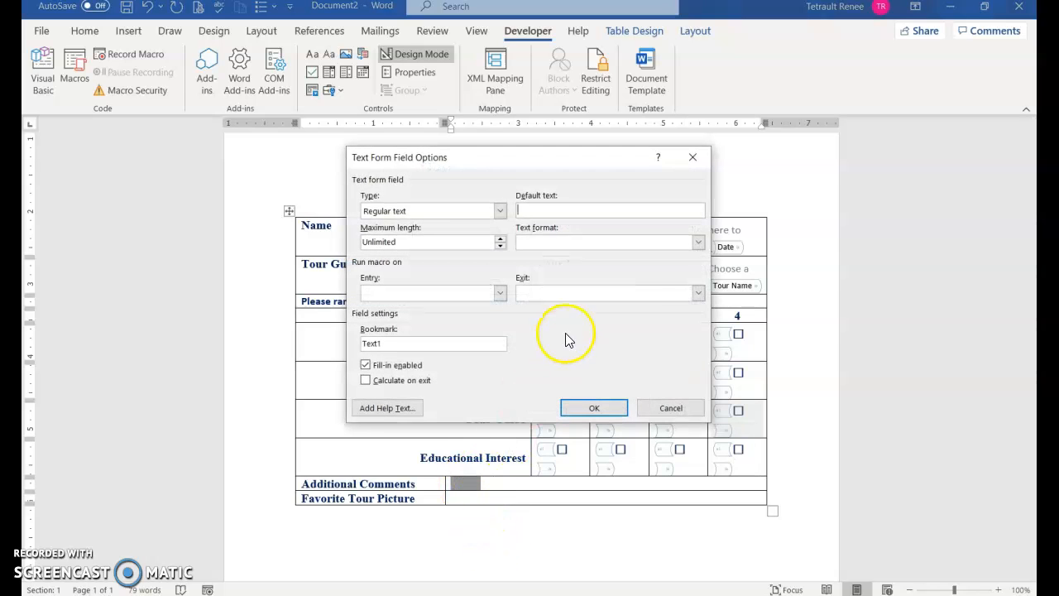
Set the field to Uppercase with status-bar help 'Please let us know how we can assist you.'.
click(698, 243)
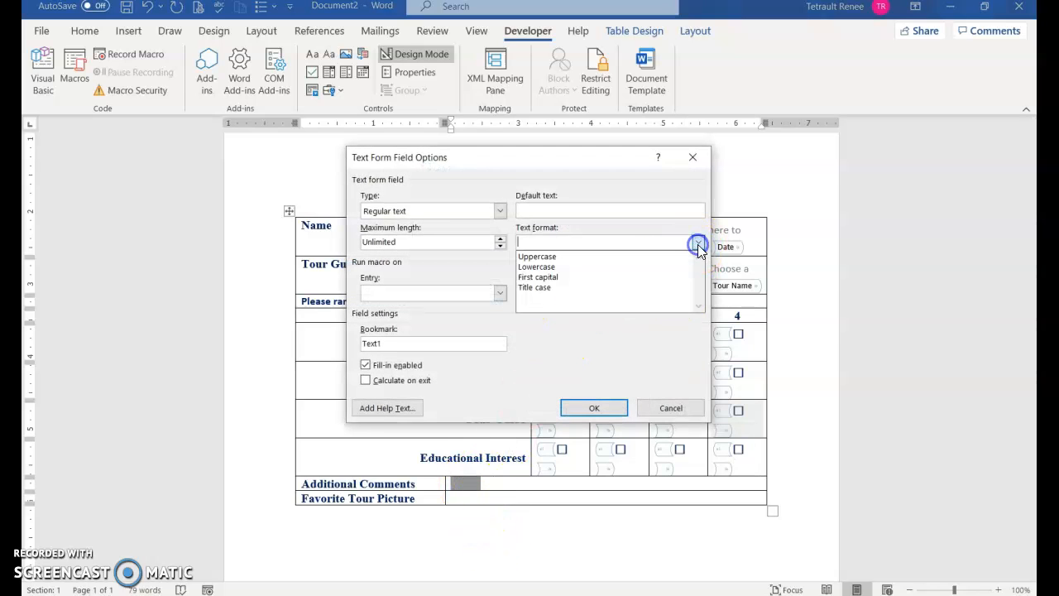
click(552, 261)
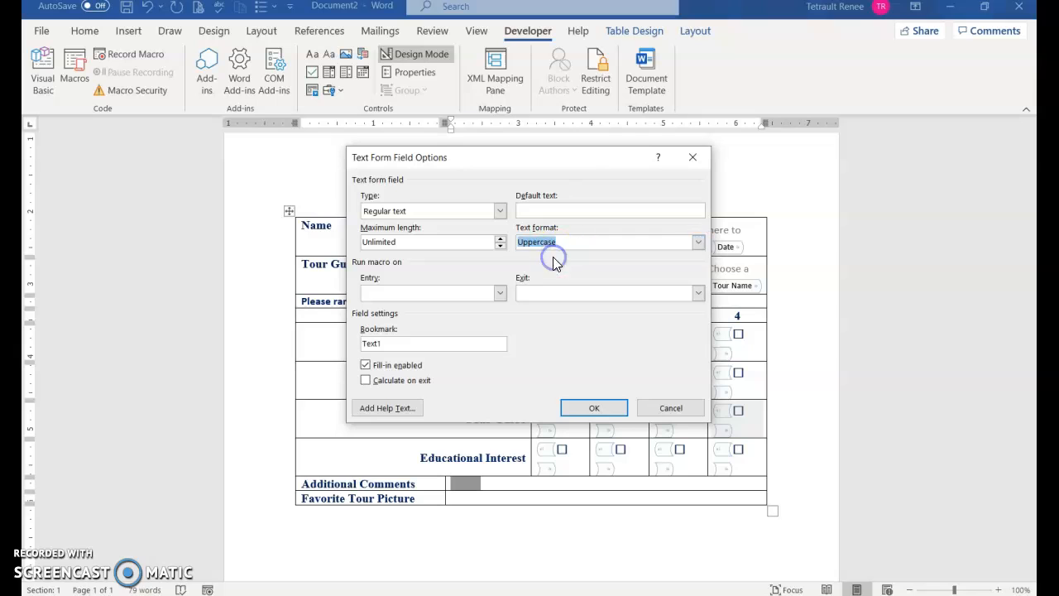
click(401, 410)
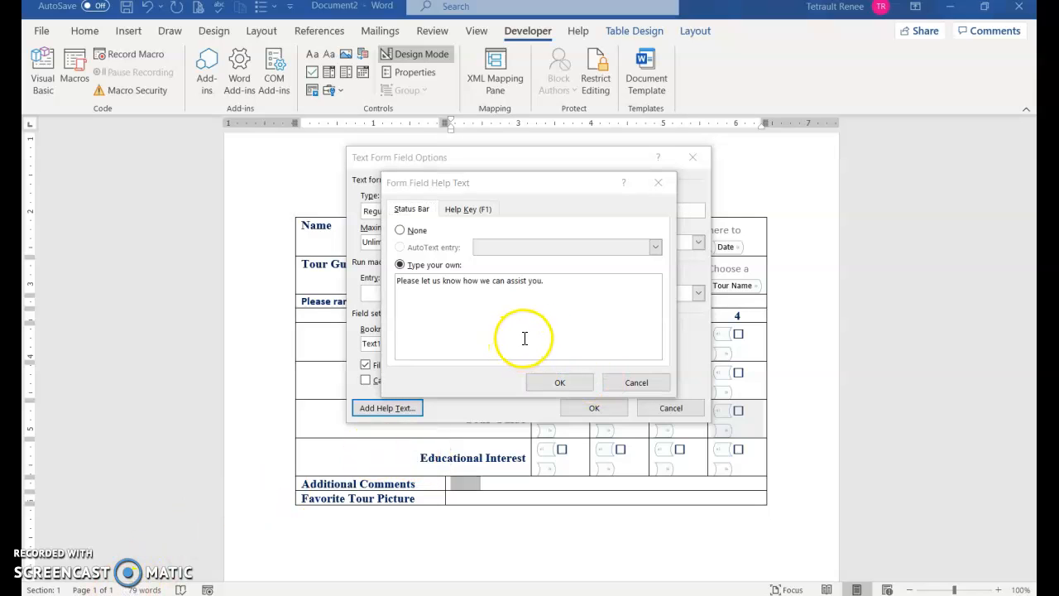
click(560, 382)
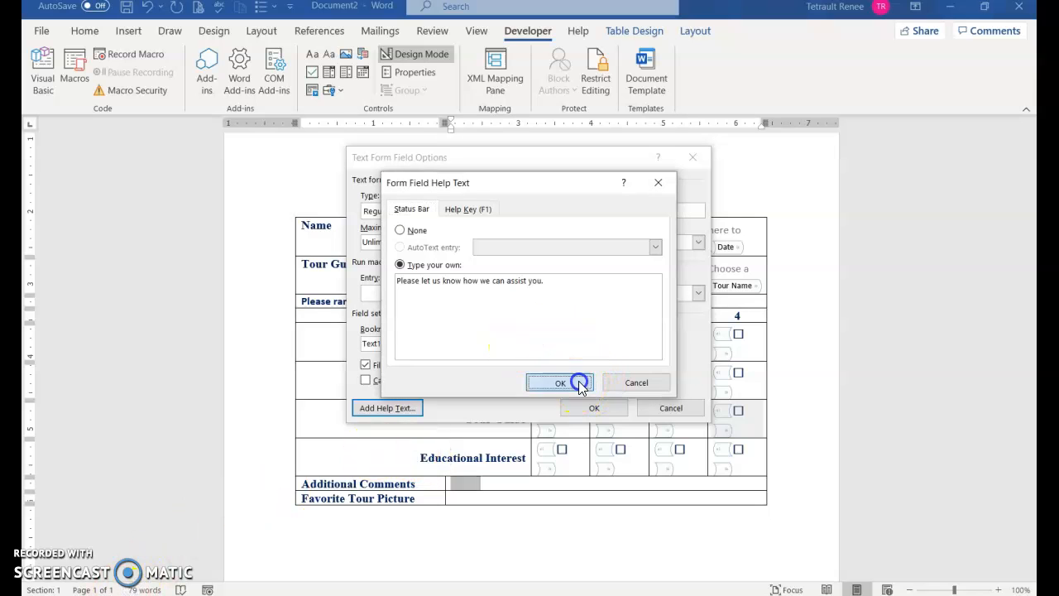
Add a picture content control to the Favorite Tour Picture cell and turn off Design Mode.
click(583, 409)
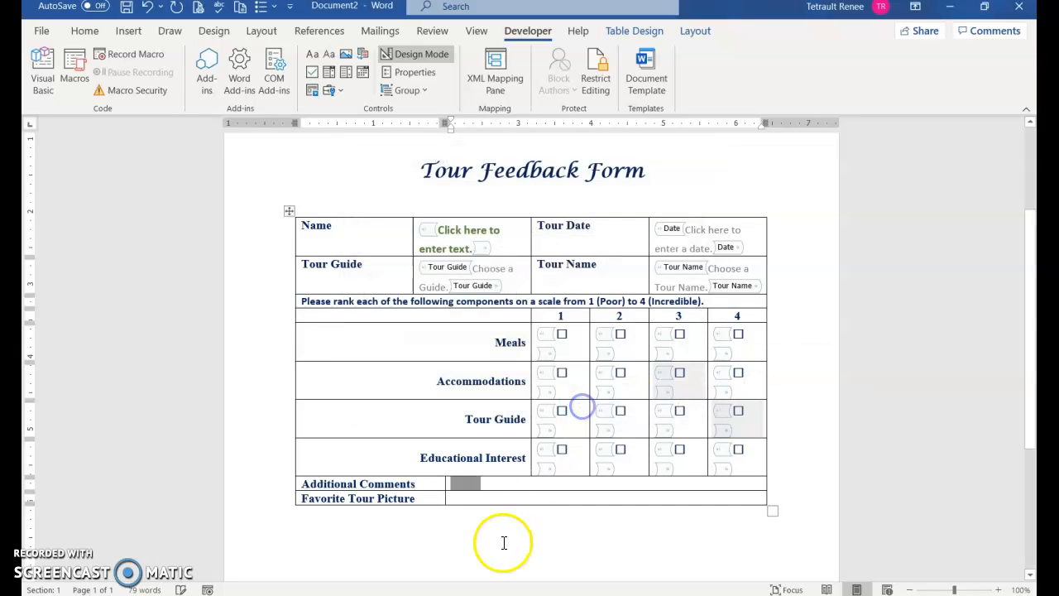
click(487, 497)
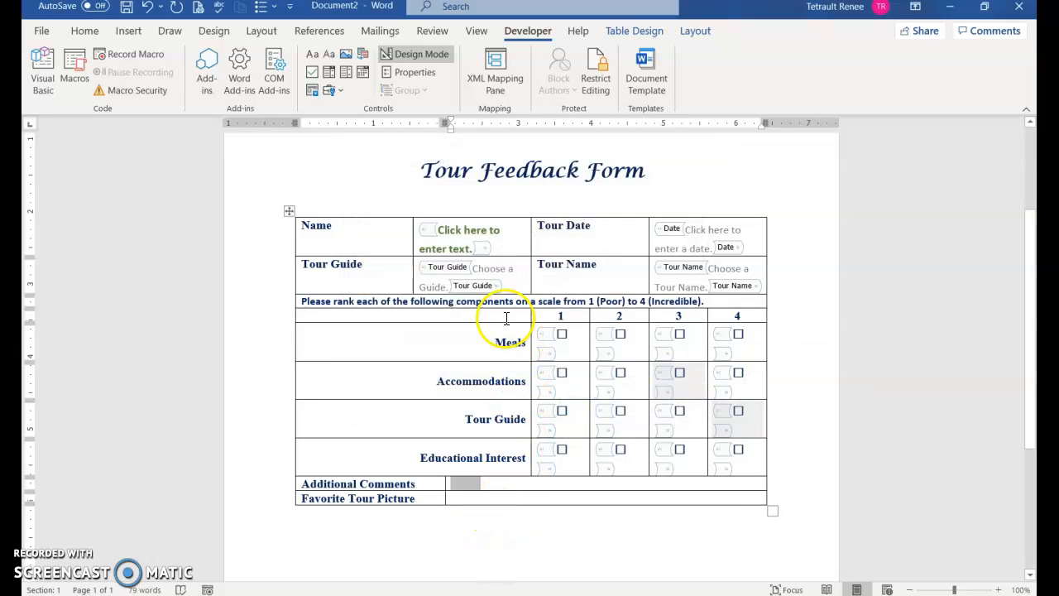
click(346, 57)
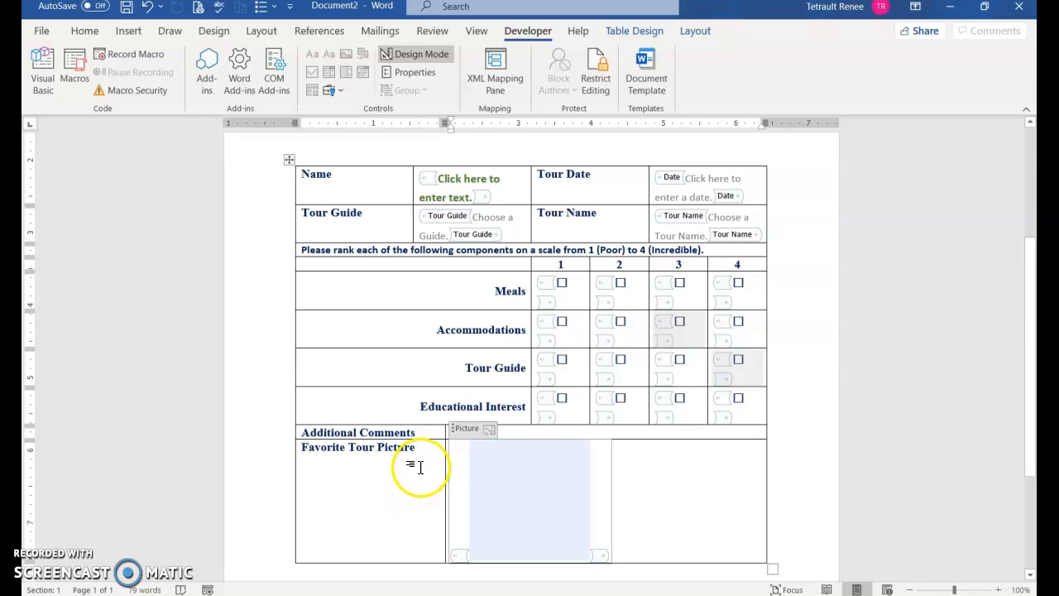
click(410, 56)
scroll(293, 214, up, 2)
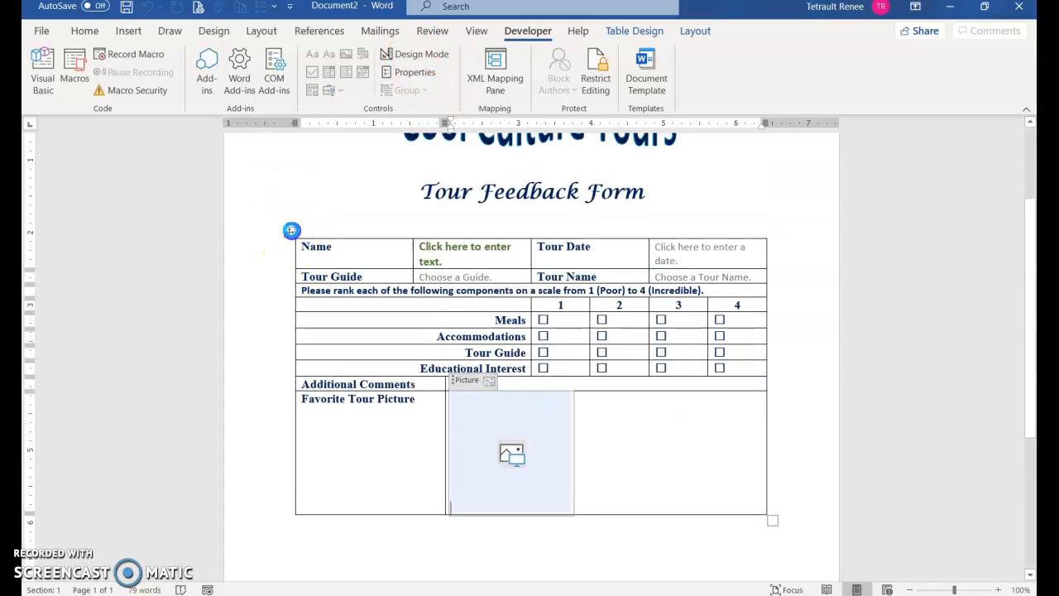
Set every row of the form table to a 0.5" height.
click(289, 231)
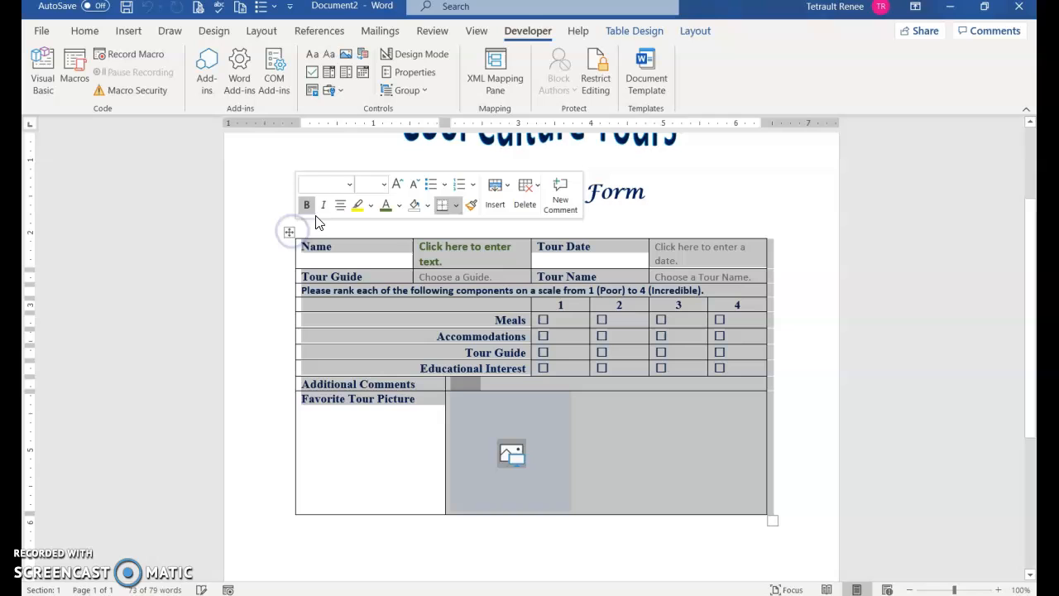
click(695, 33)
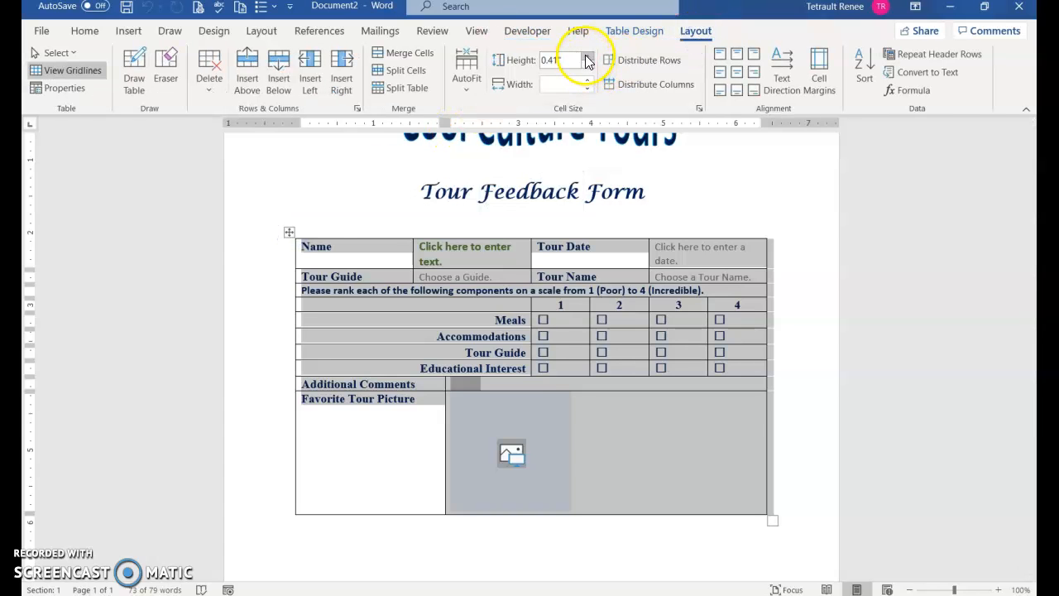
click(587, 60)
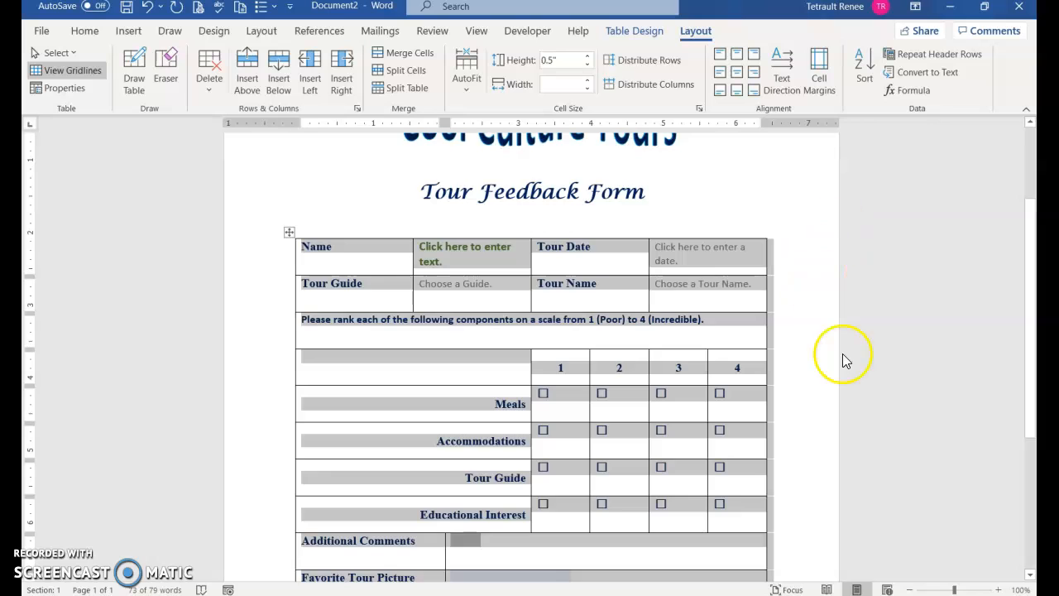
Center the check boxes within all sixteen rating cells.
scroll(844, 359, down, 3)
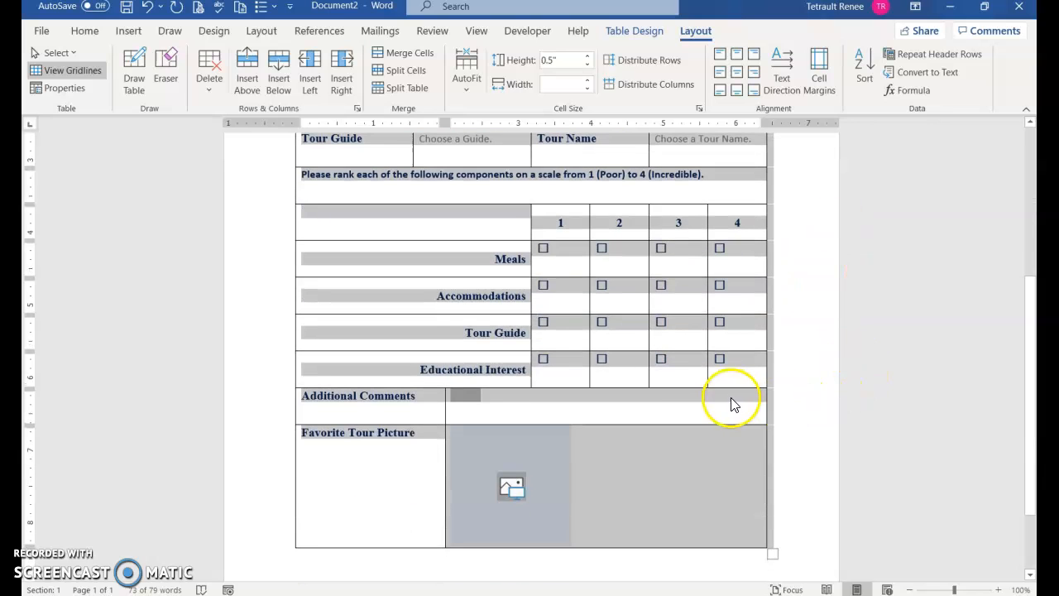
click(620, 313)
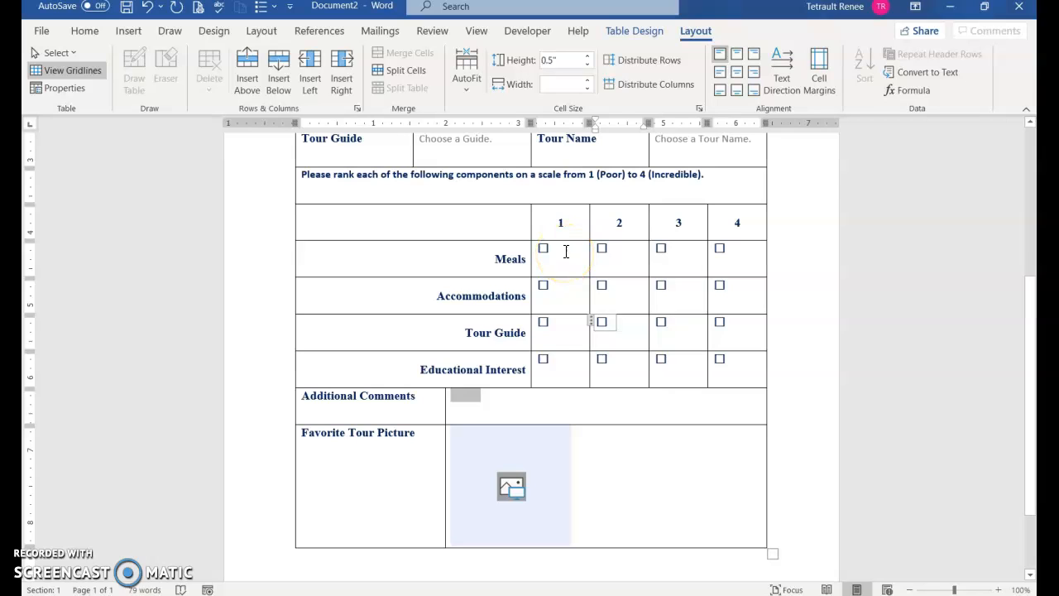
drag(577, 338, 747, 366)
click(736, 74)
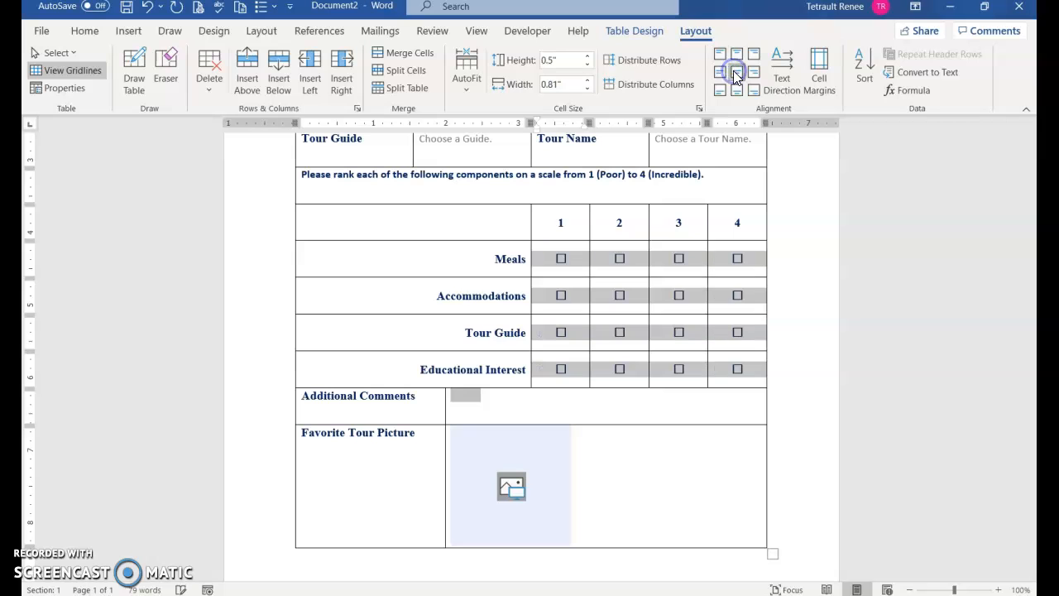
click(485, 273)
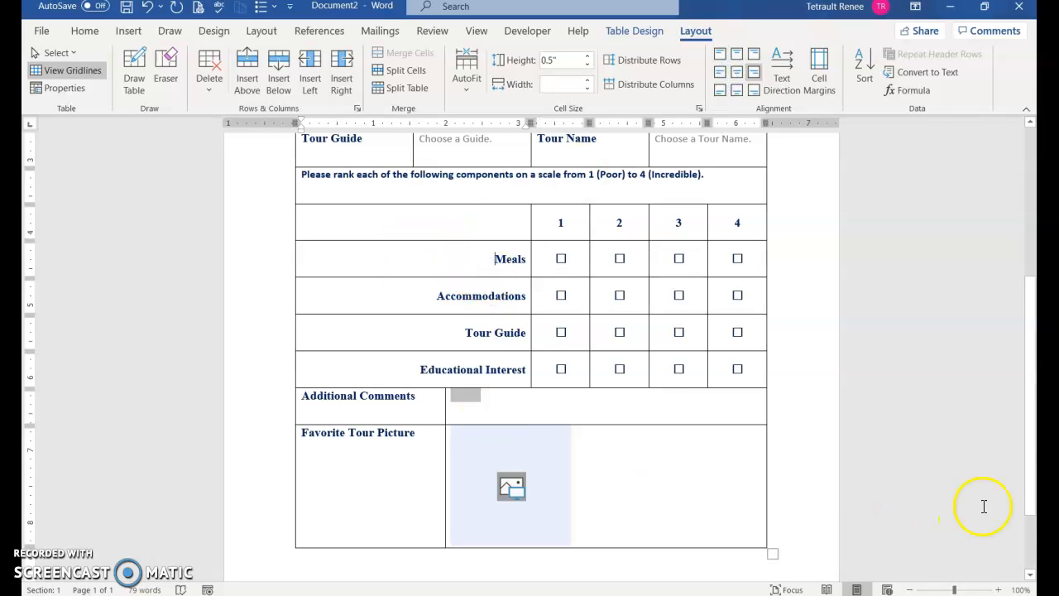
scroll(1019, 468, up, 3)
scroll(1017, 472, up, 2)
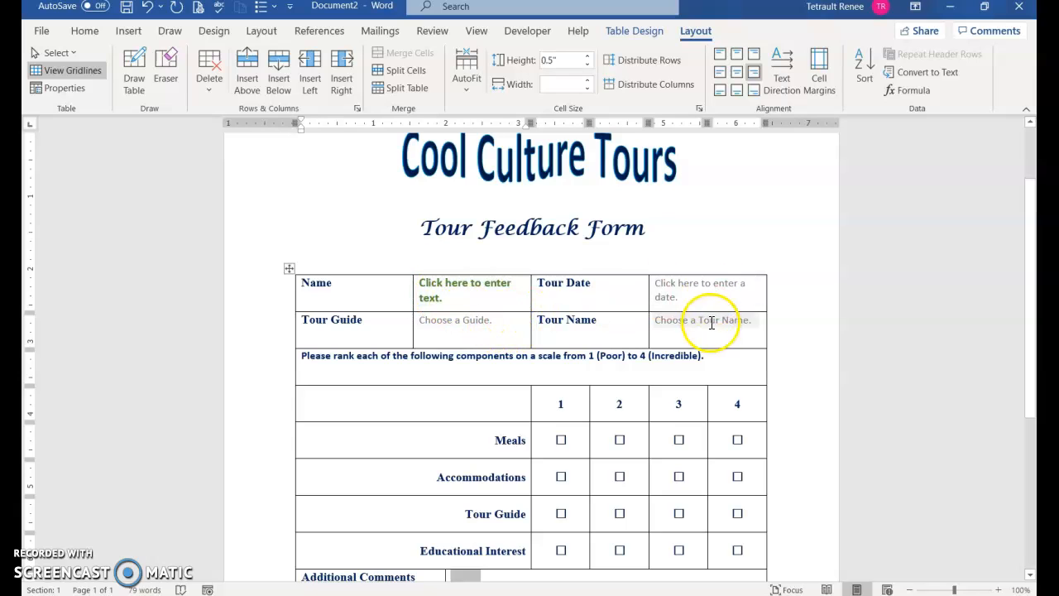
click(450, 298)
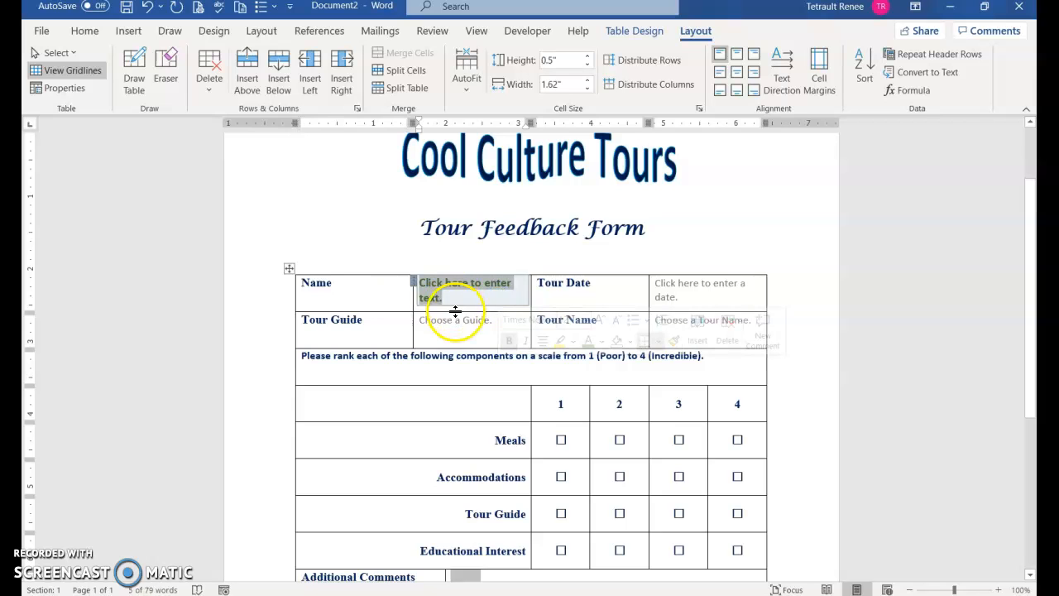
click(478, 322)
click(505, 321)
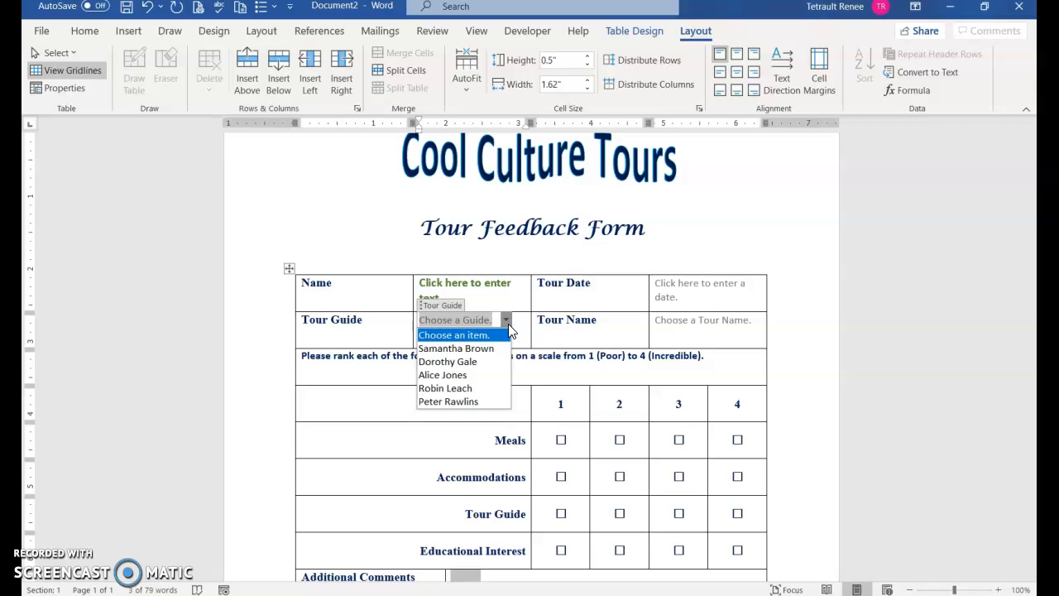
click(708, 335)
click(748, 321)
click(762, 321)
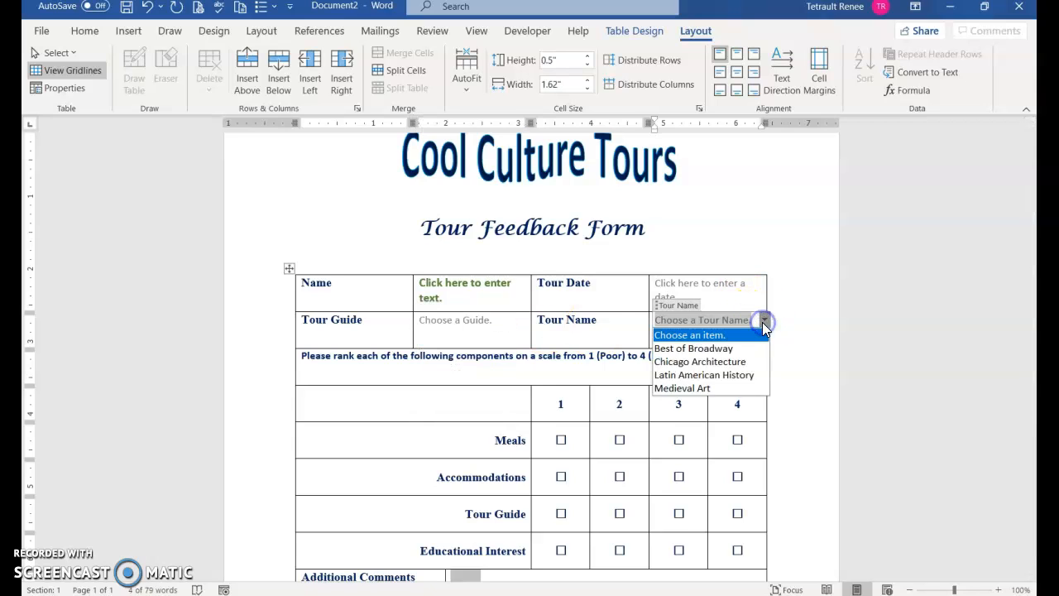
click(603, 324)
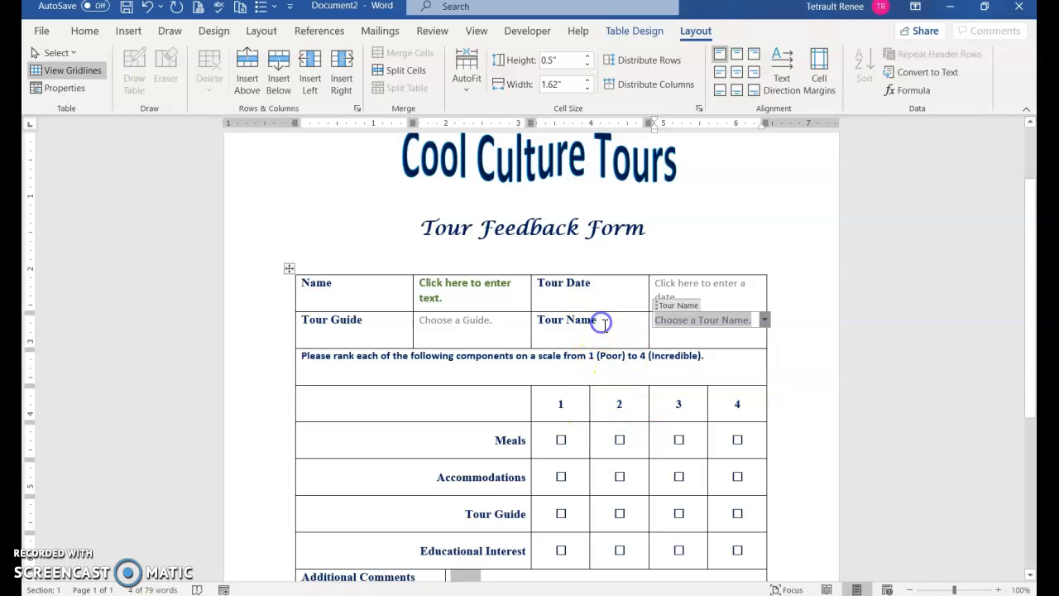
click(619, 440)
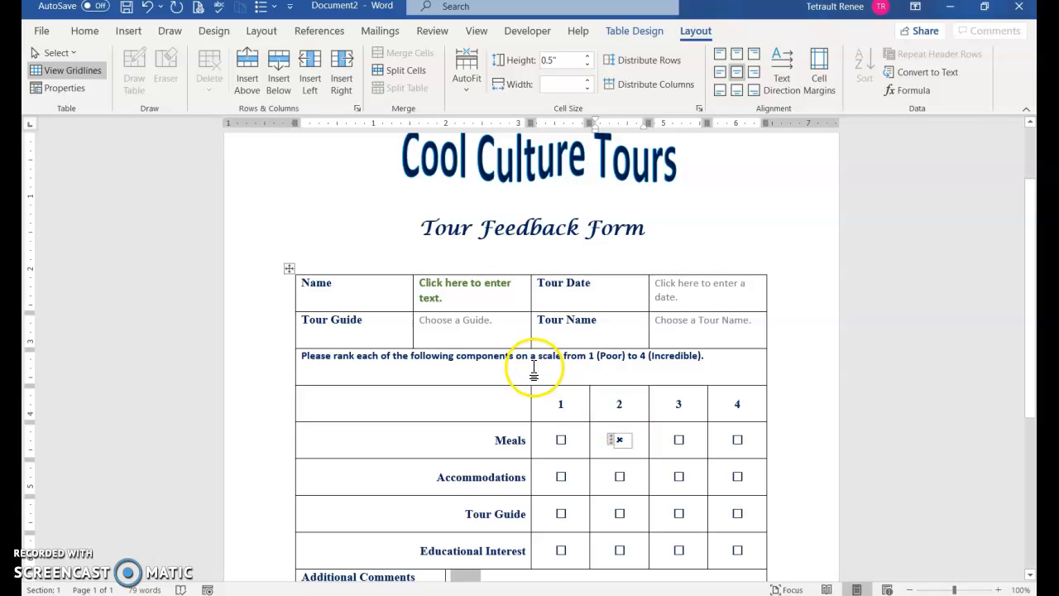
key(ctrl+z)
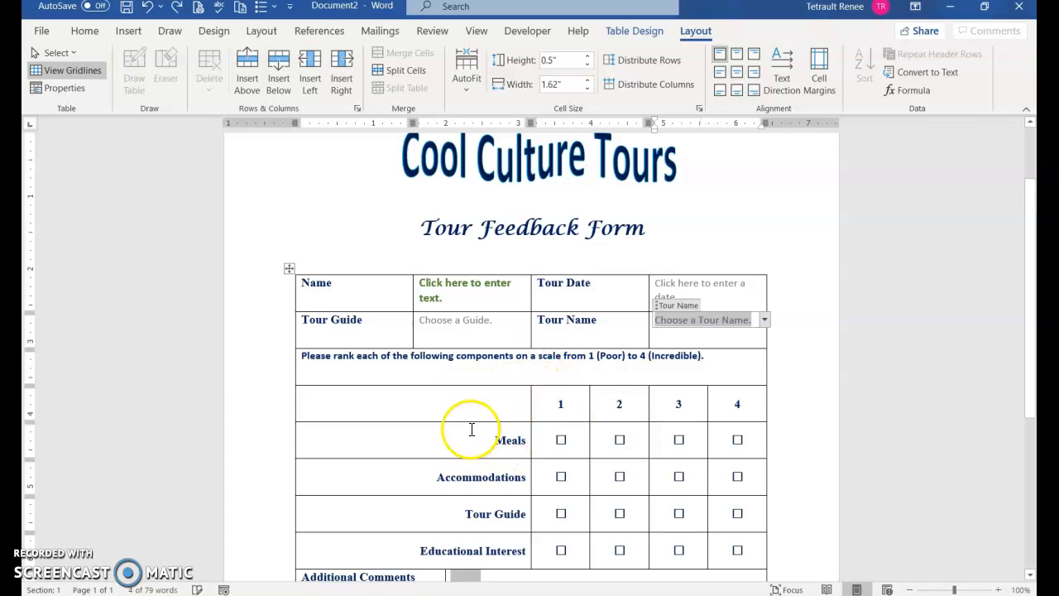
scroll(587, 427, up, 3)
scroll(627, 395, down, 3)
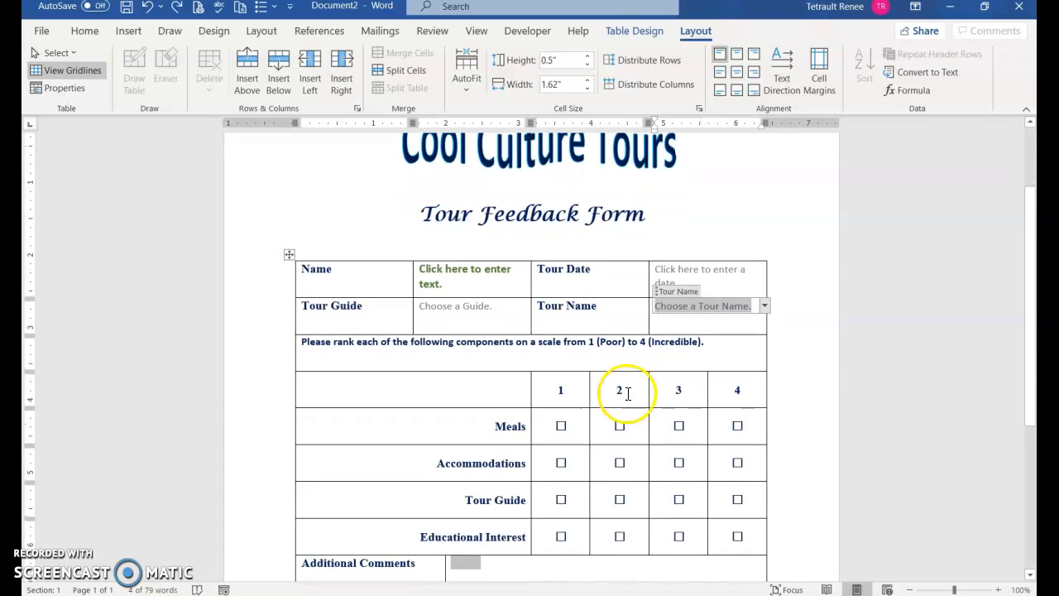
scroll(625, 397, up, 2)
Fill the page background with light blue using Design > Page Color.
click(379, 235)
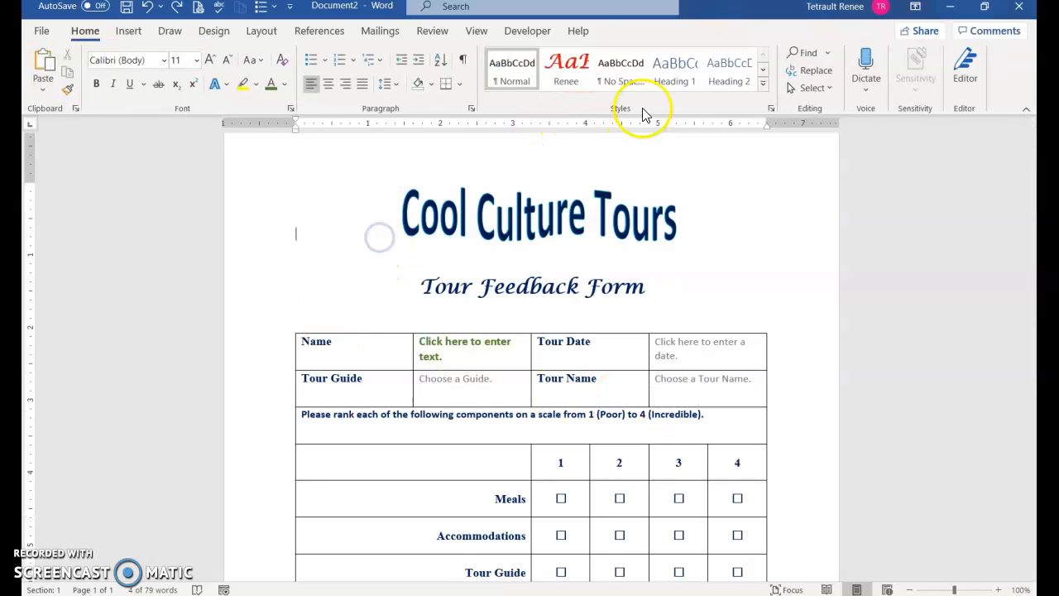
click(229, 31)
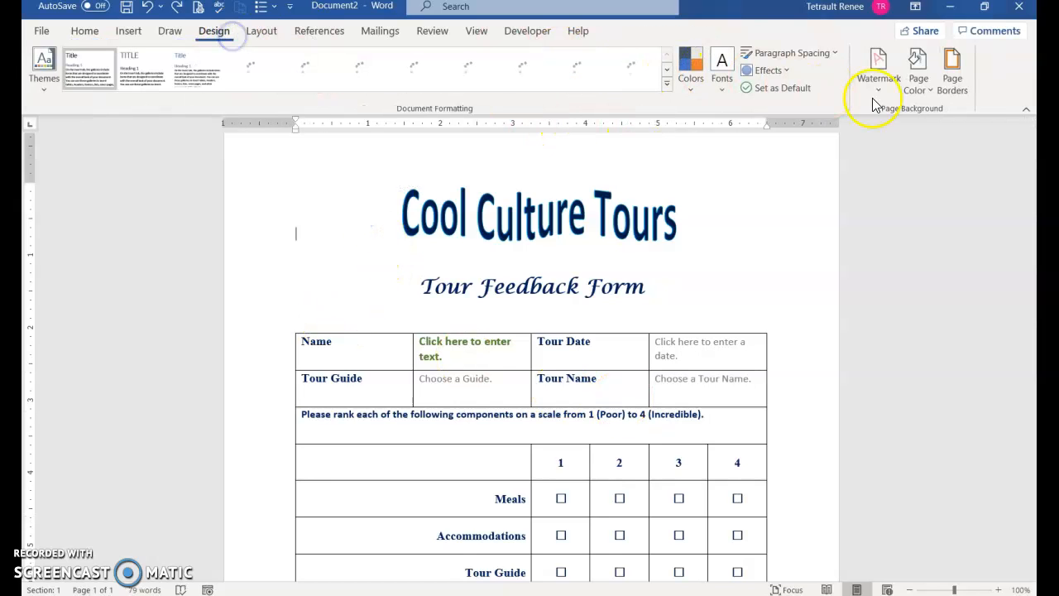
click(915, 87)
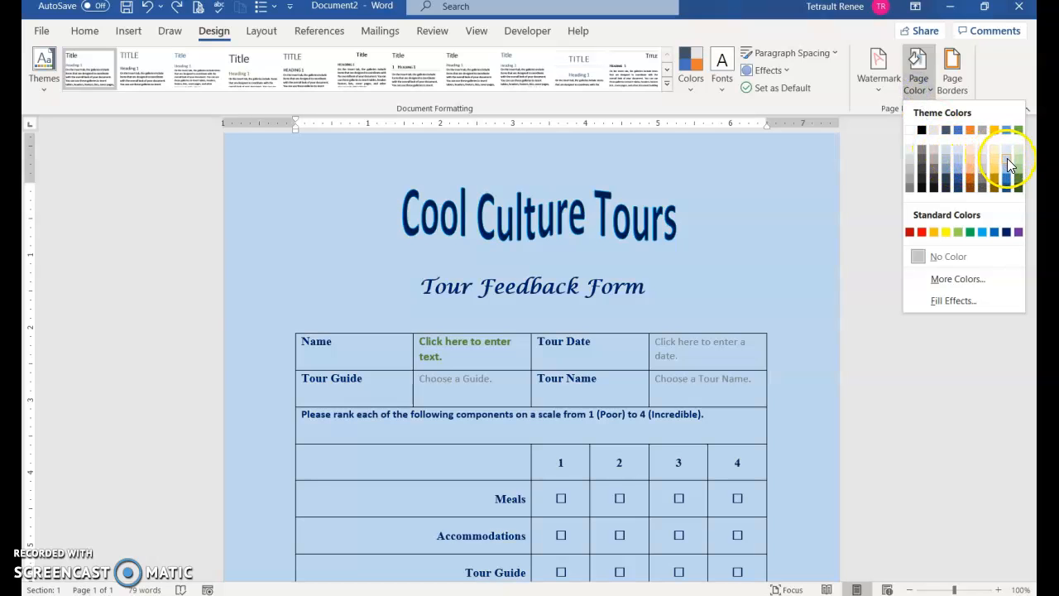
click(1007, 163)
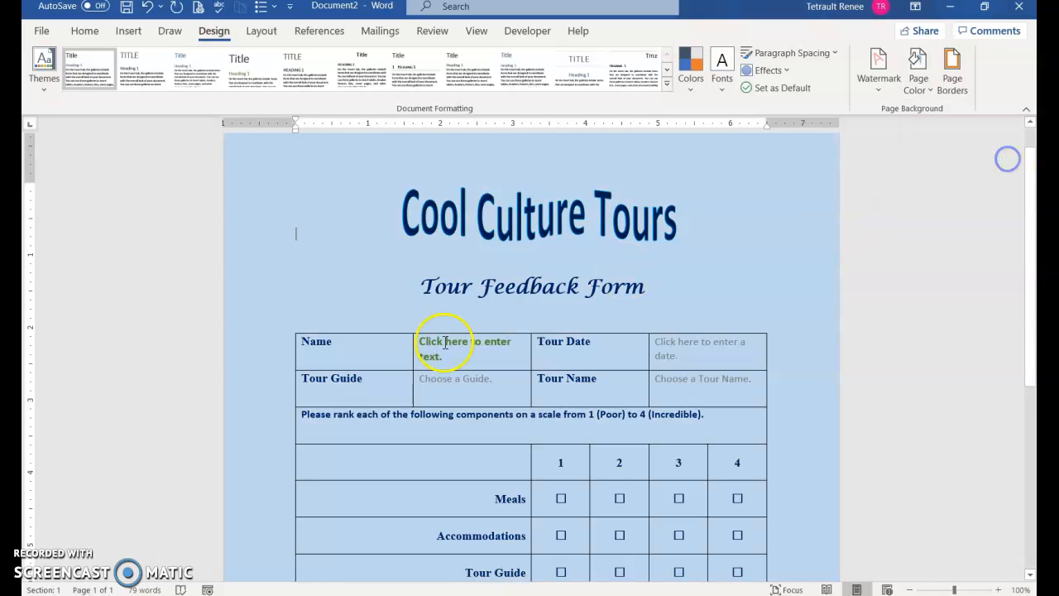
click(289, 327)
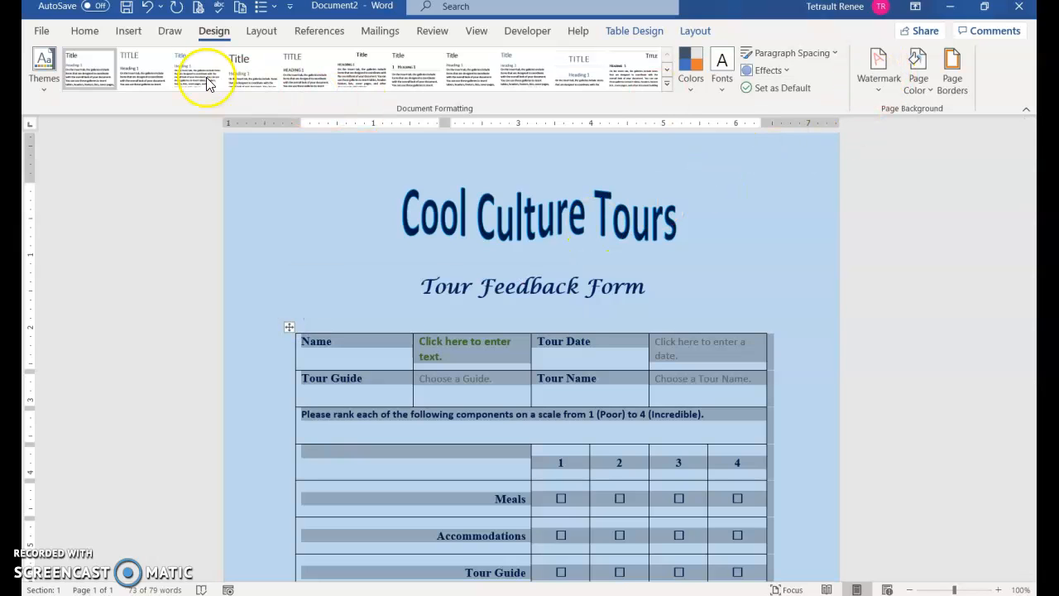
click(81, 31)
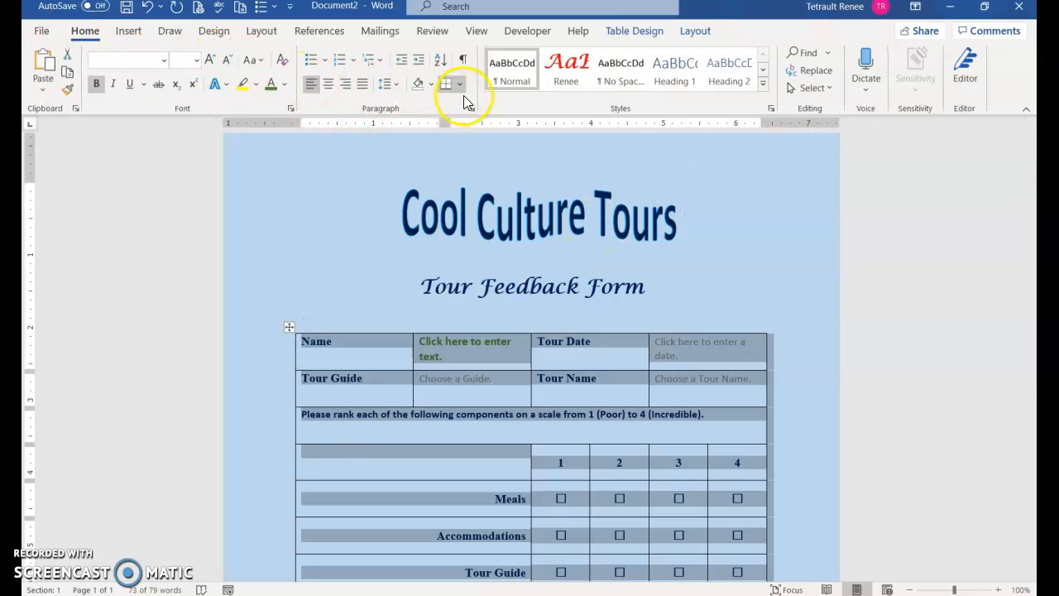
Shade the table Orange, Accent 2, Lighter 80% and give it outside borders.
click(429, 84)
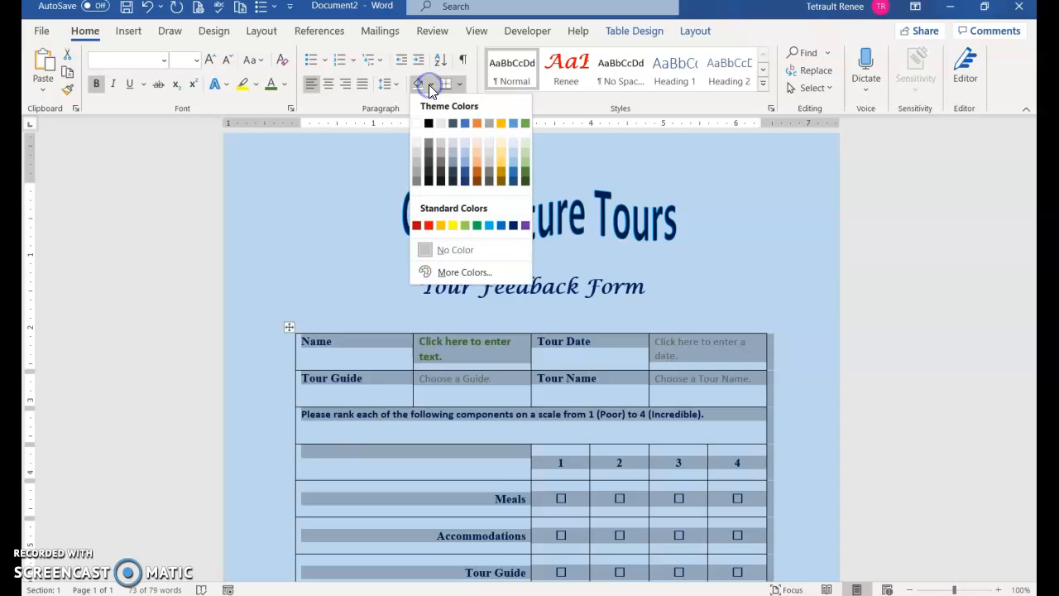
click(475, 146)
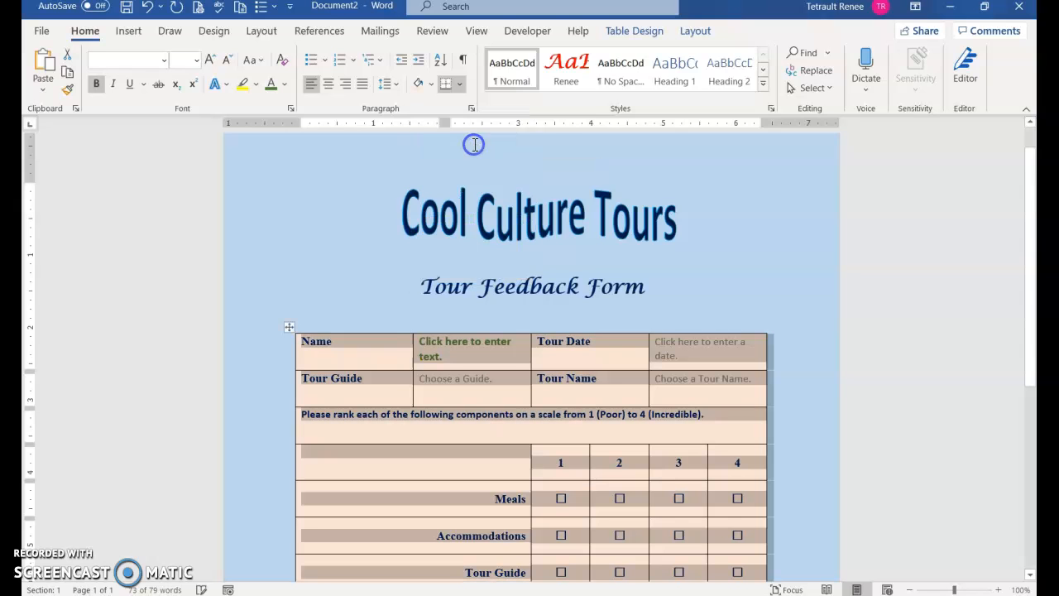
click(460, 85)
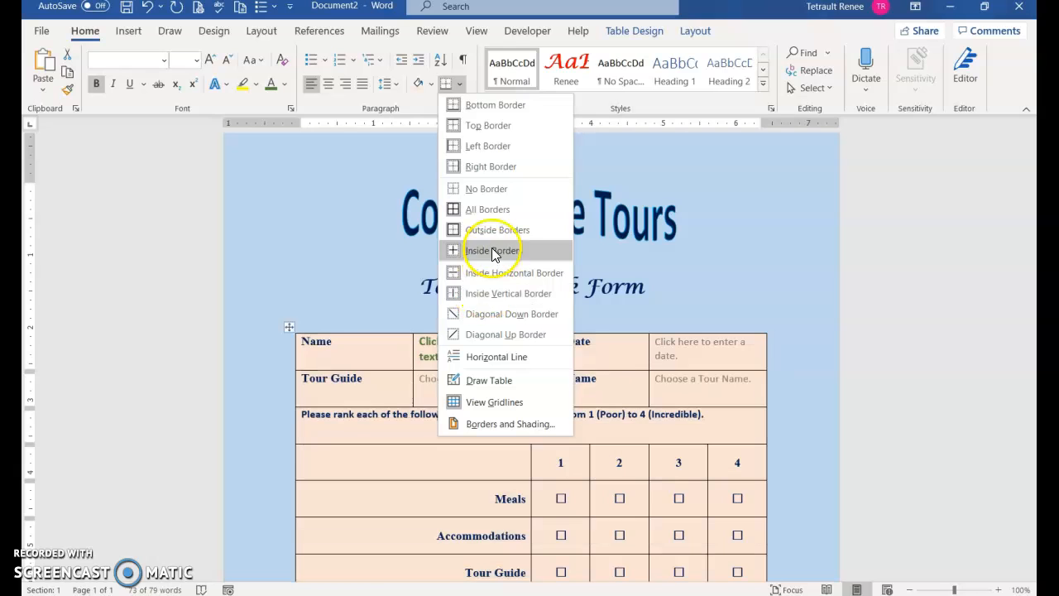
click(494, 231)
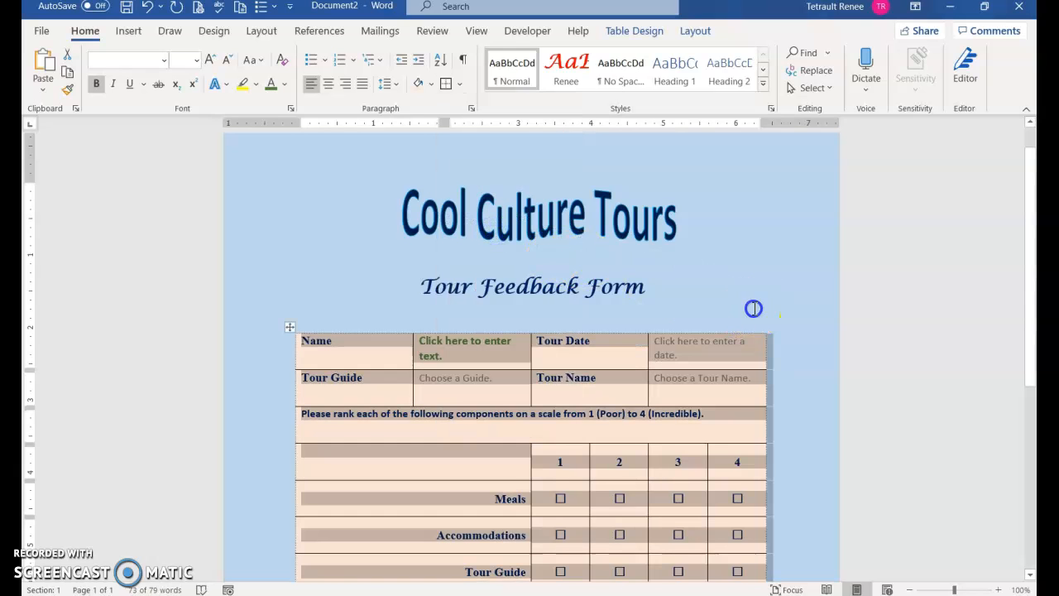
click(752, 307)
scroll(752, 302, down, 5)
scroll(753, 305, down, 3)
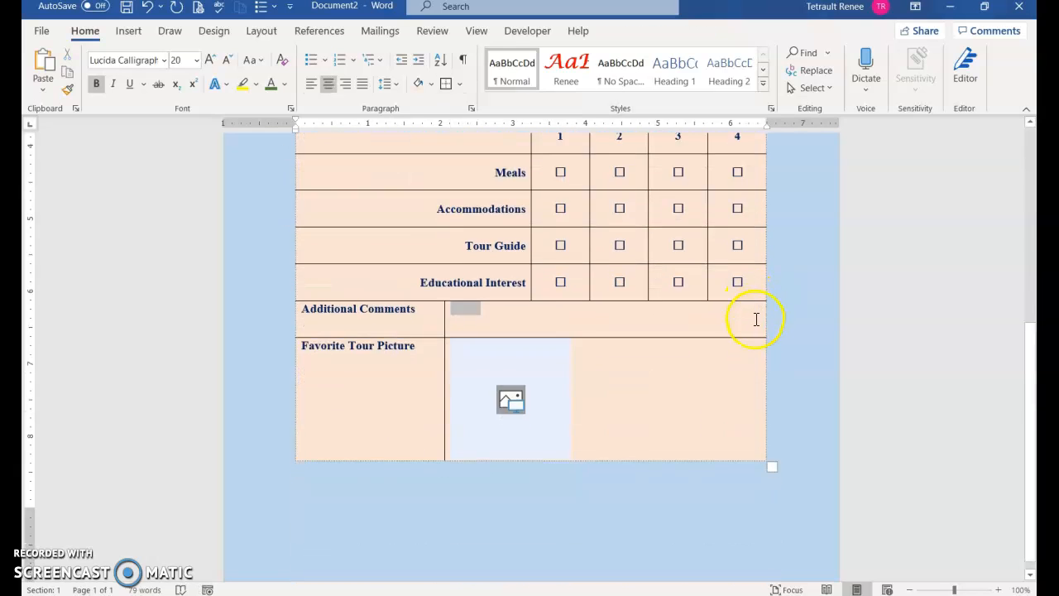
scroll(441, 426, up, 9)
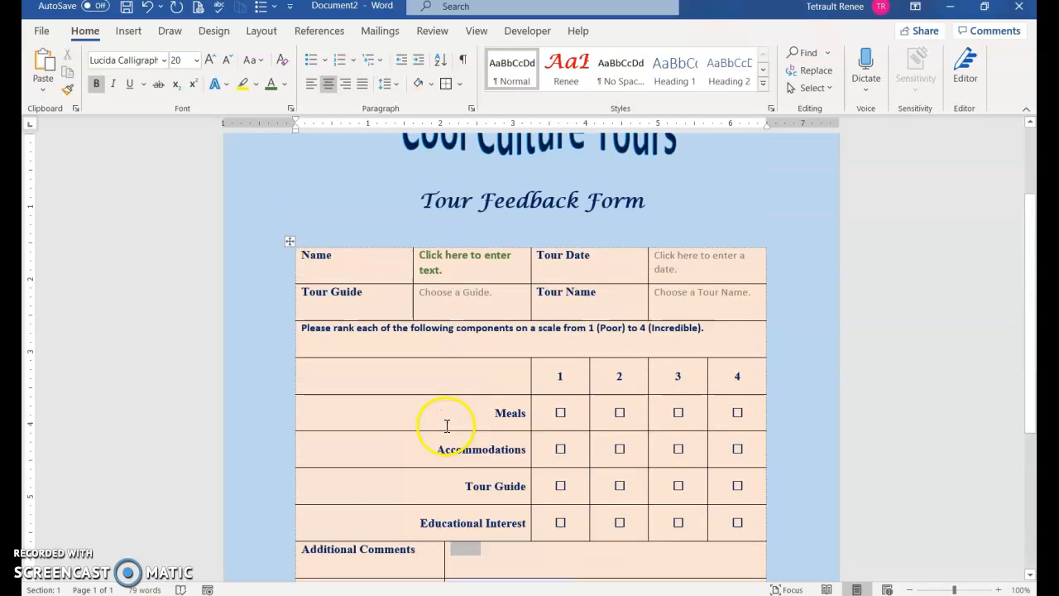
scroll(522, 241, up, 1)
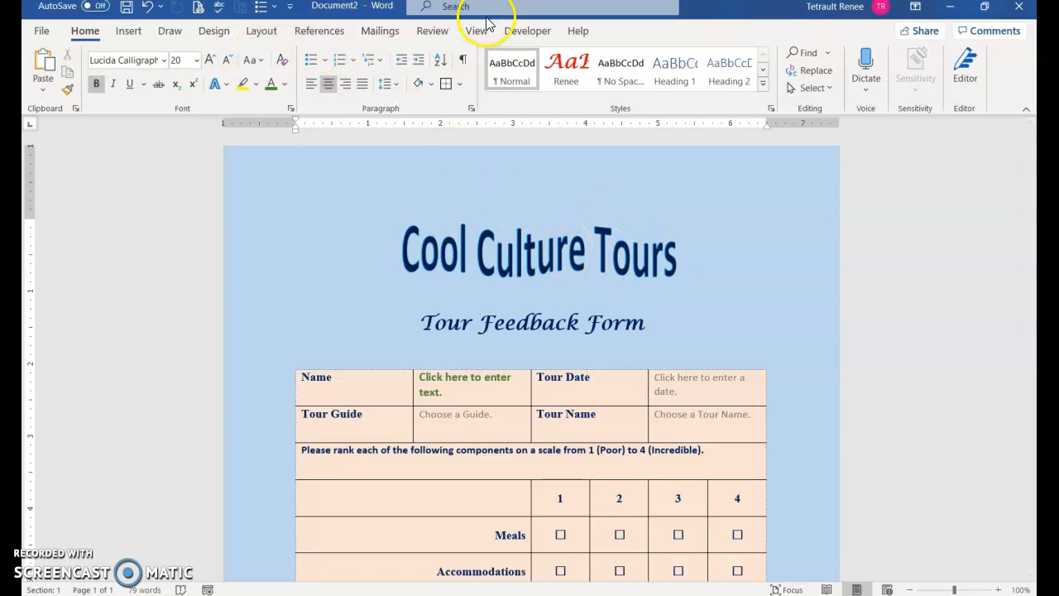
Restrict document editing to Filling in forms only, via Developer > Restrict Editing.
click(510, 30)
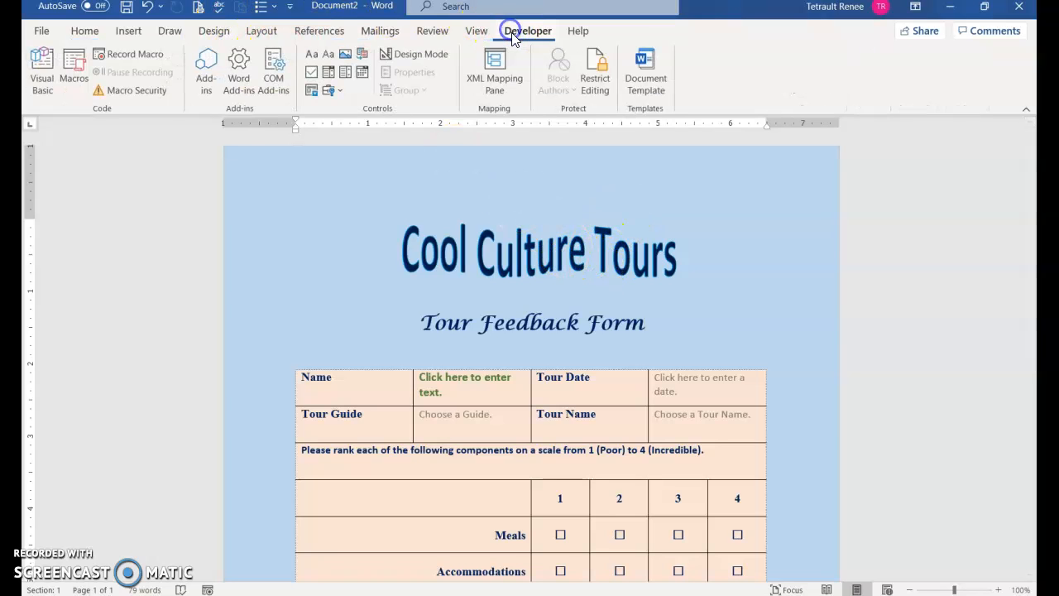
click(590, 74)
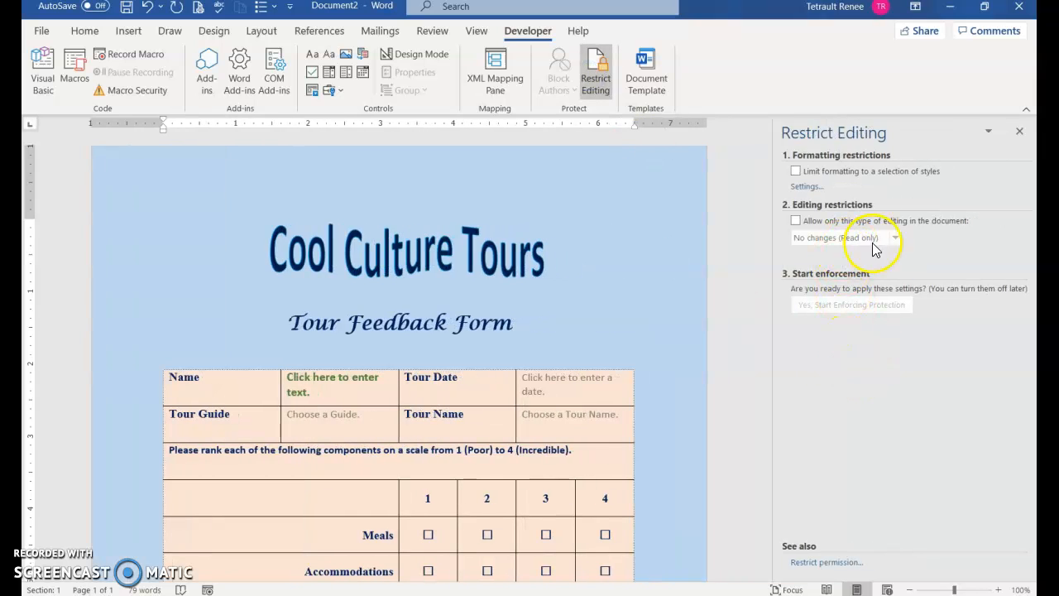
click(802, 224)
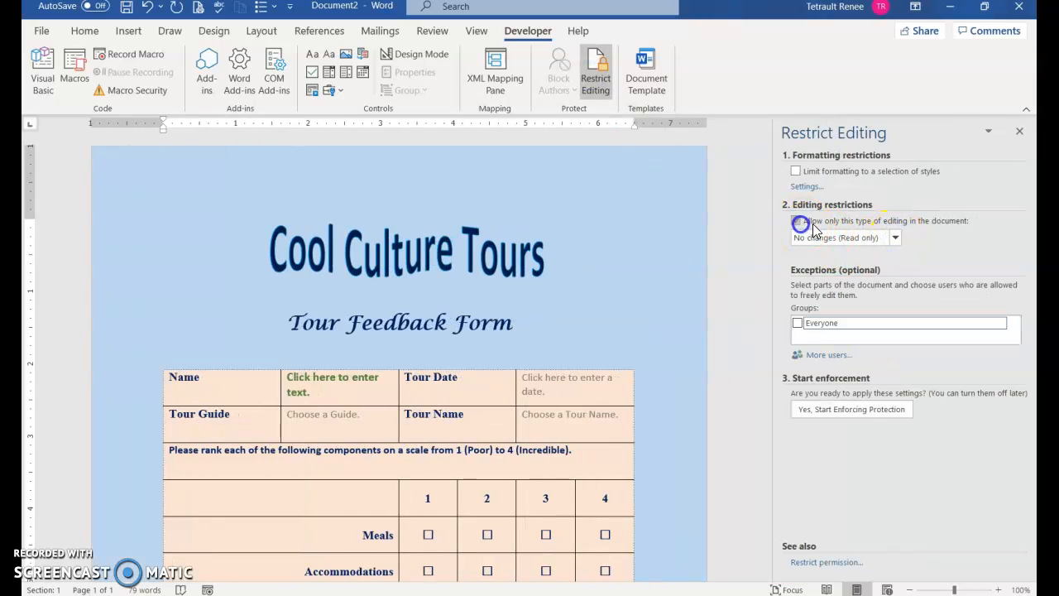
click(895, 237)
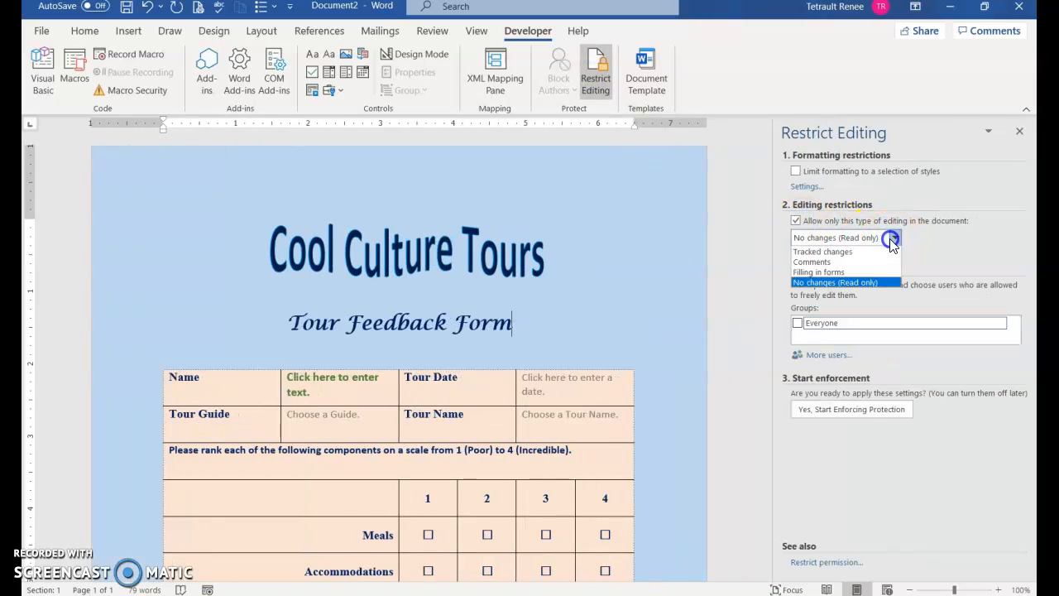
click(844, 273)
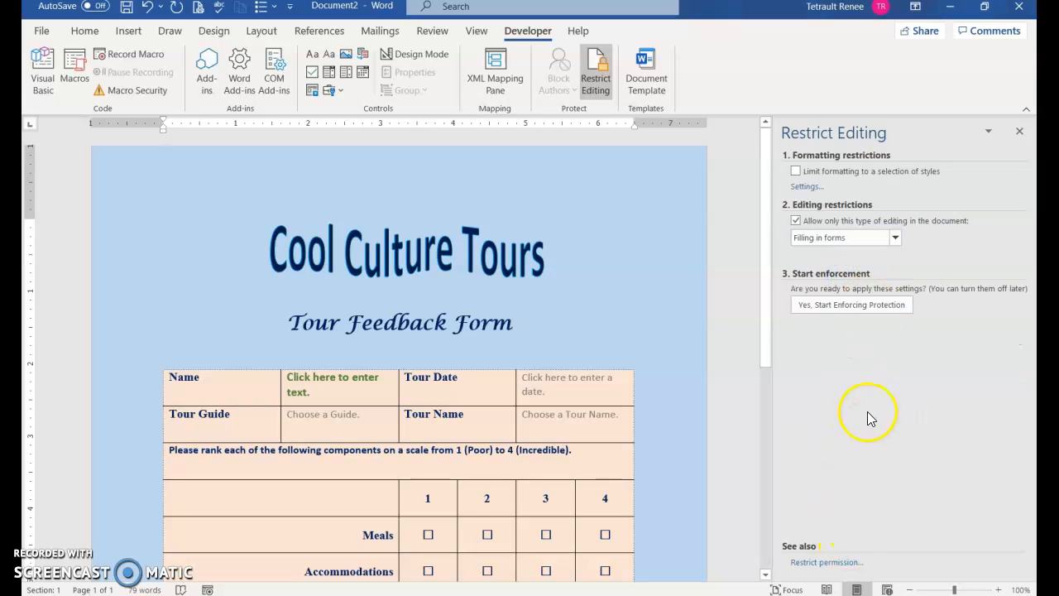
Start enforcing the protection with a password, then close the Restrict Editing pane.
click(840, 304)
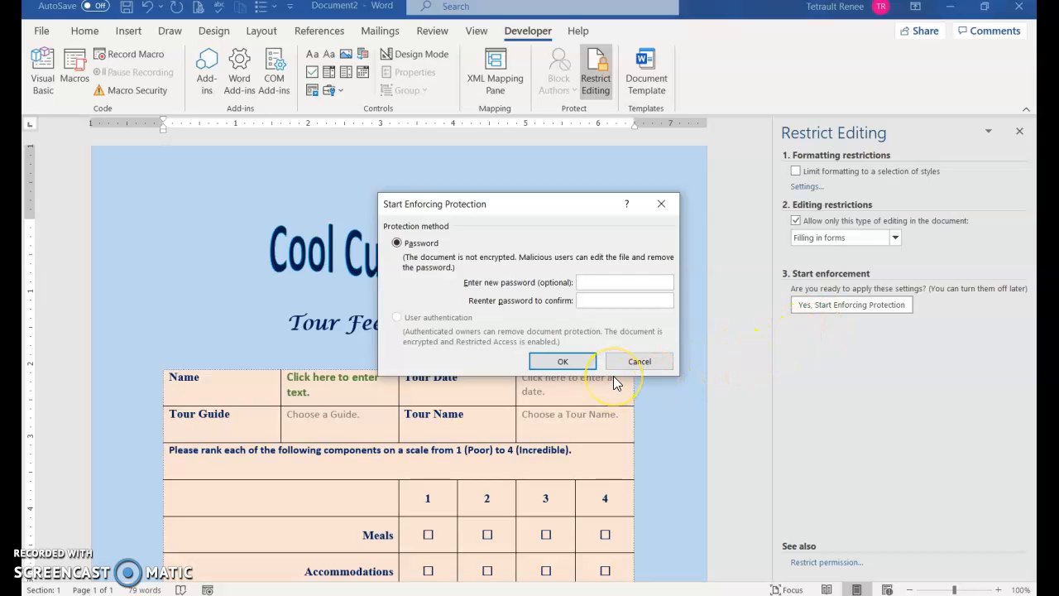
text(12341234)
click(584, 363)
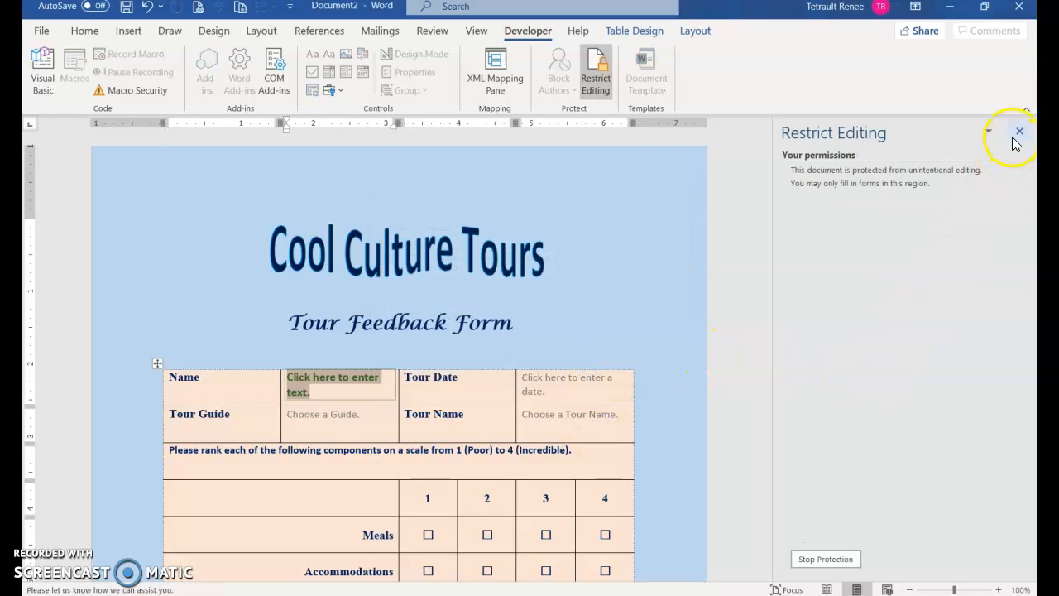
click(1019, 132)
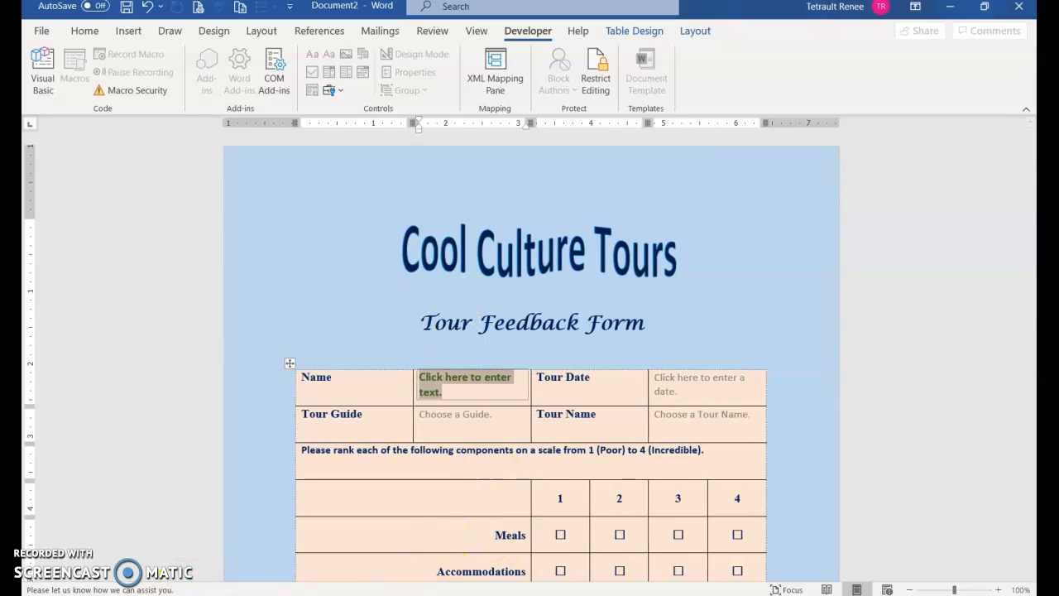